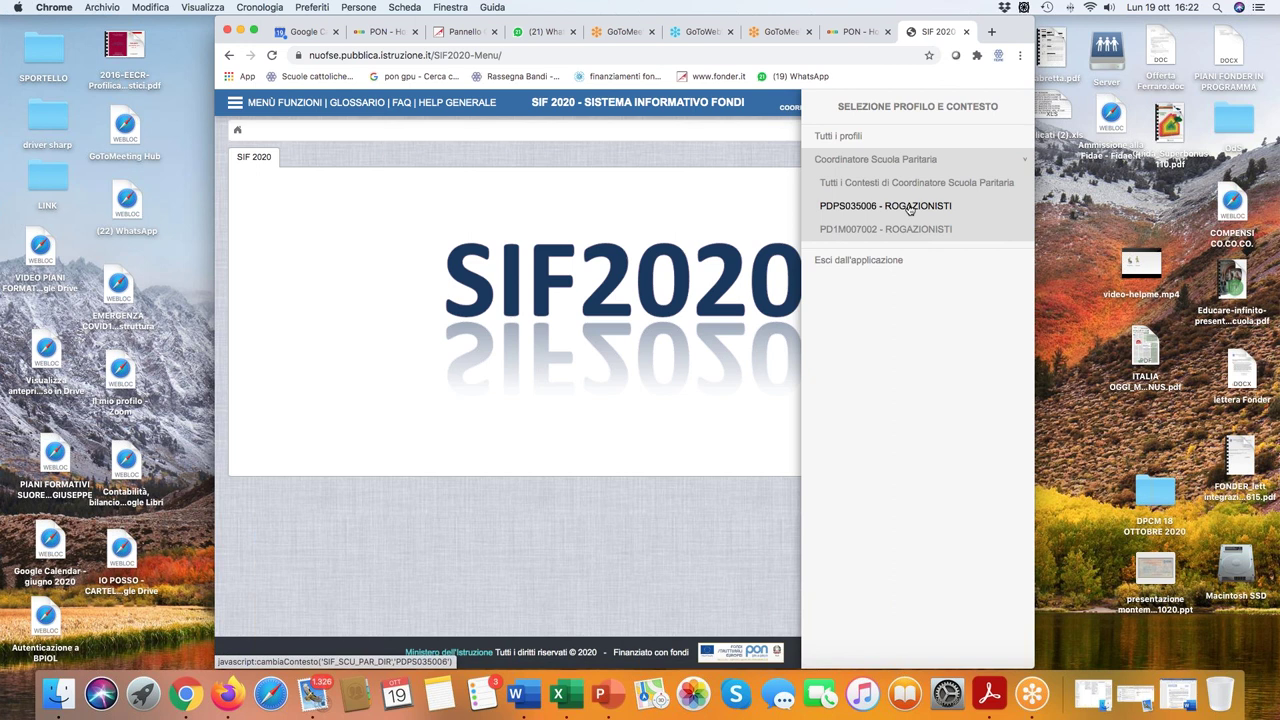
click(936, 178)
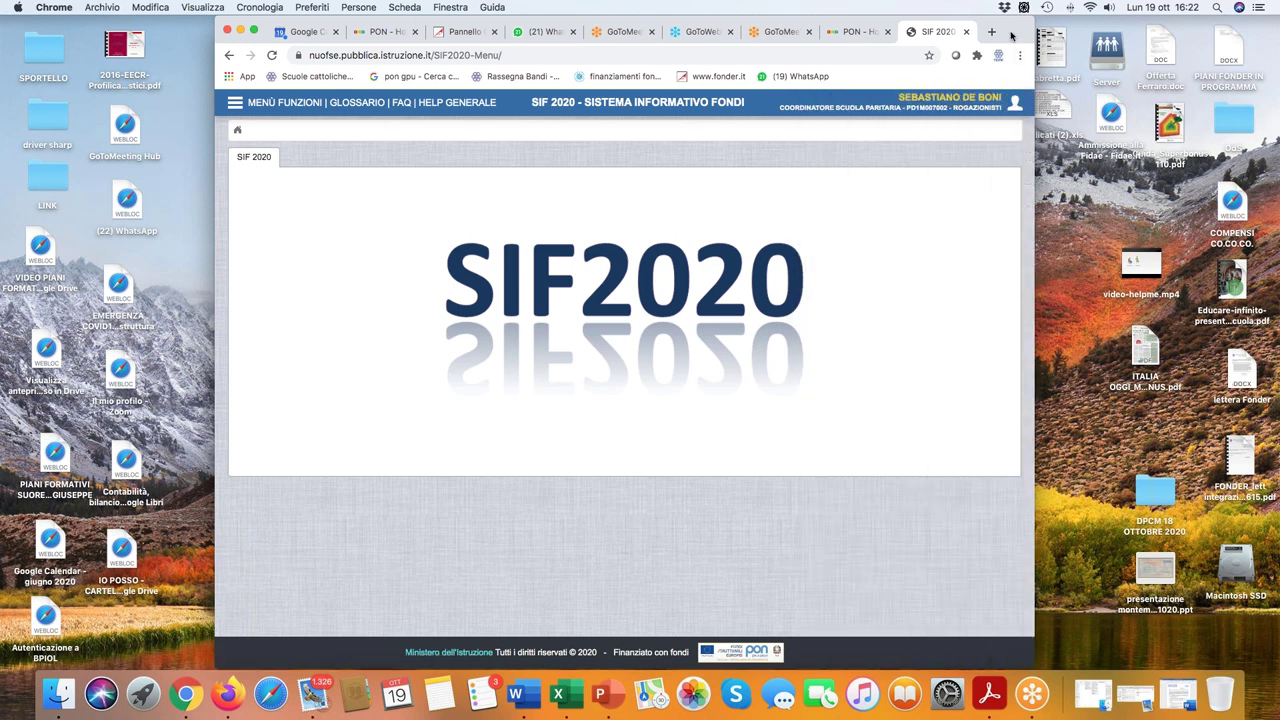
mouse_move(1014, 22)
mouse_down()
mouse_move(1057, 22)
mouse_move(1023, 22)
mouse_up()
click(1027, 112)
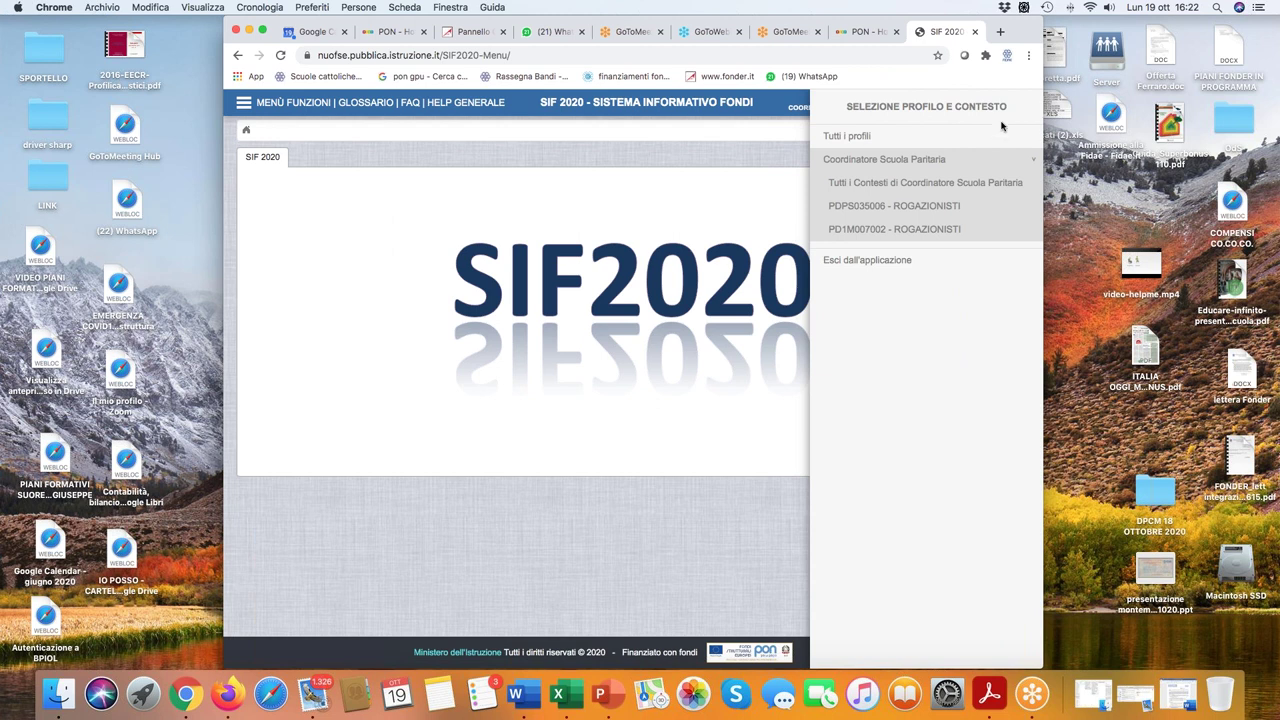
click(1021, 105)
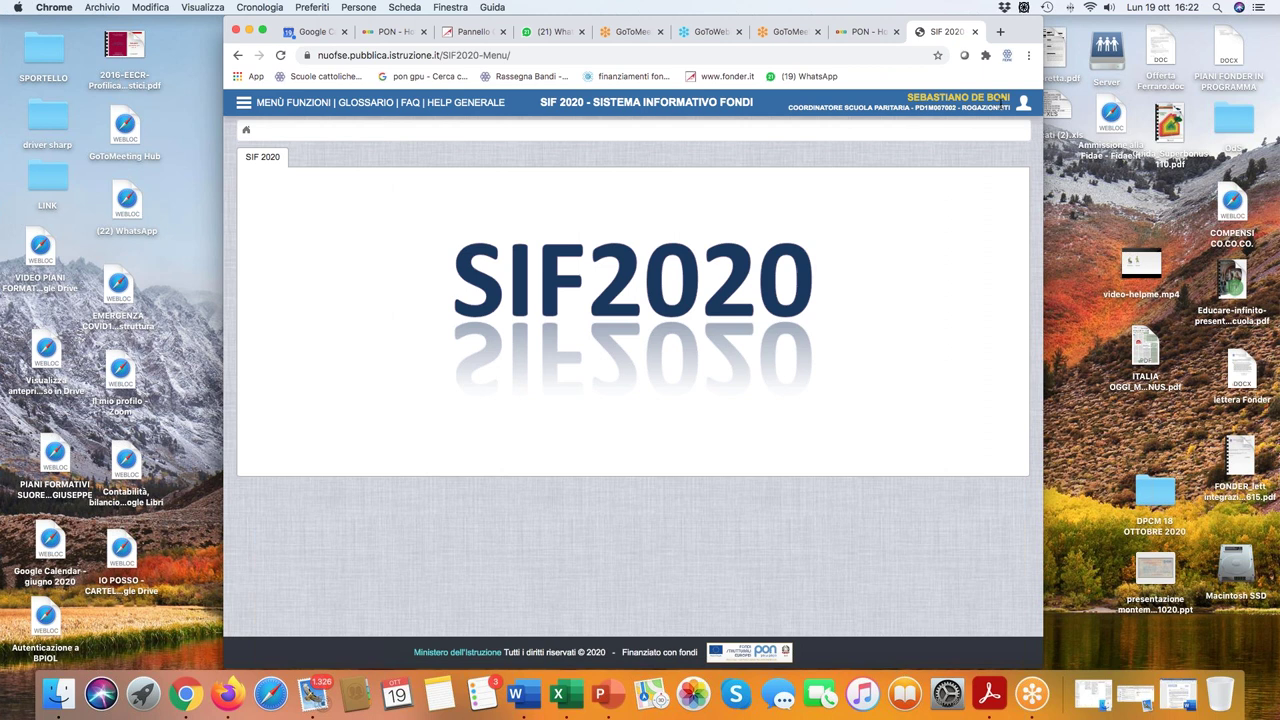
Set the active context to PDPS035006 - ROGAZIONISTI under the Coordinatore Scuola Paritaria profile.
click(1023, 104)
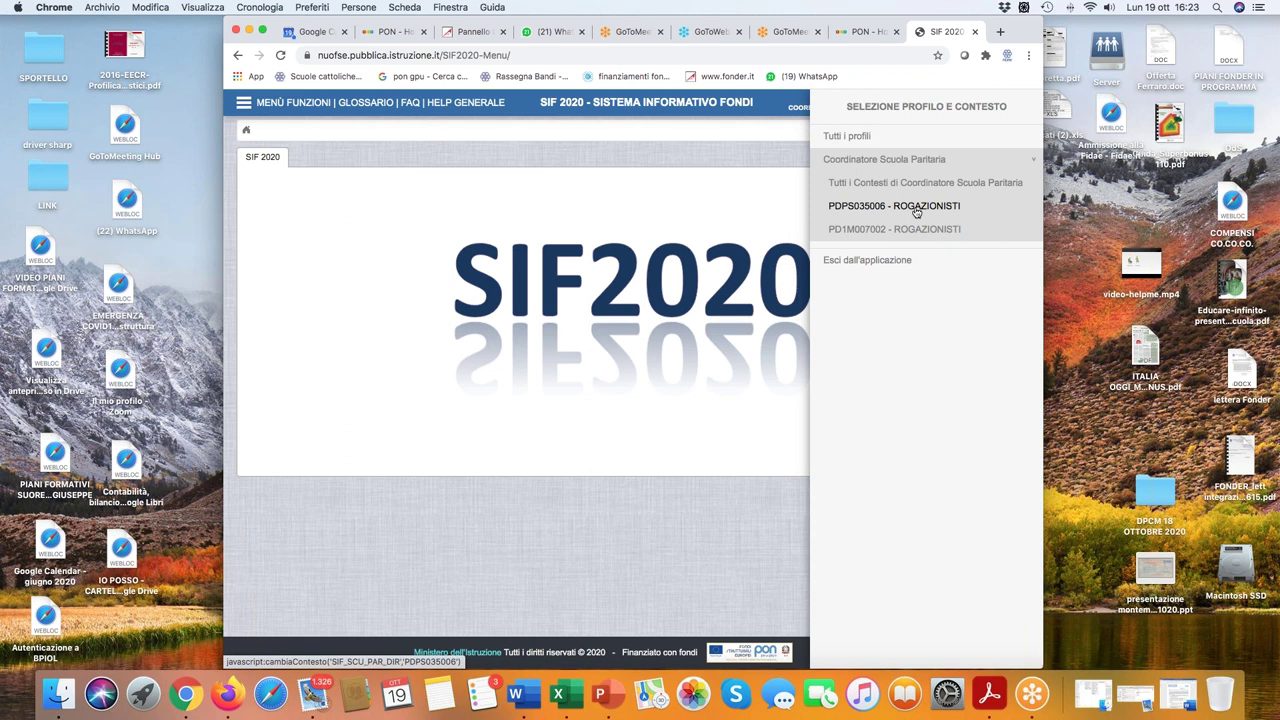
click(916, 208)
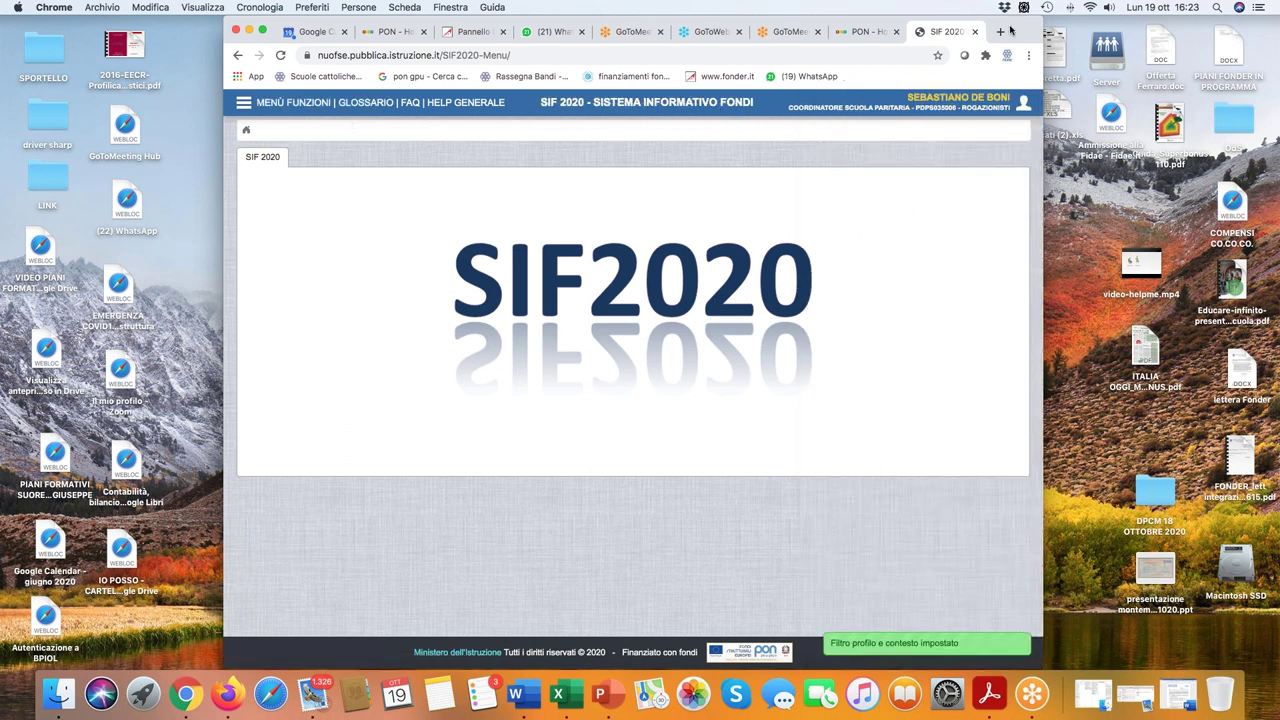
drag(1012, 30, 1067, 30)
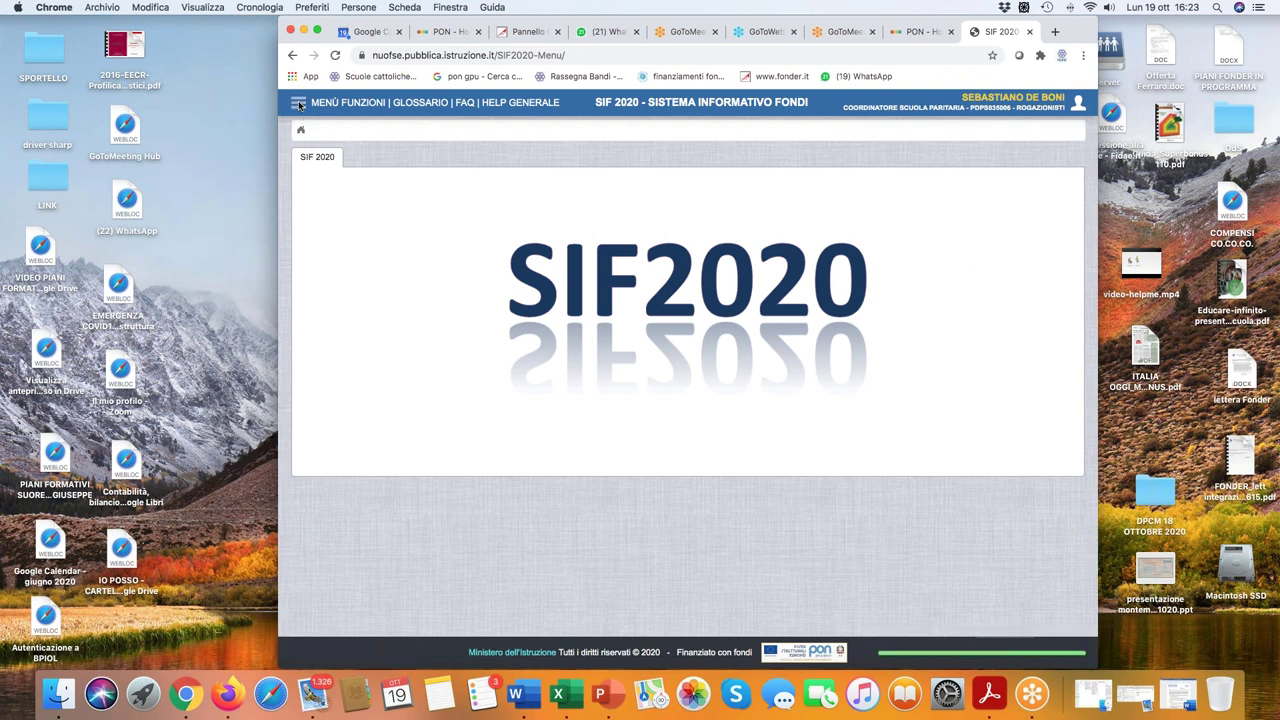
Open the Gestione Convenzione/Fidejussione search page from the Candidatura functions.
click(298, 104)
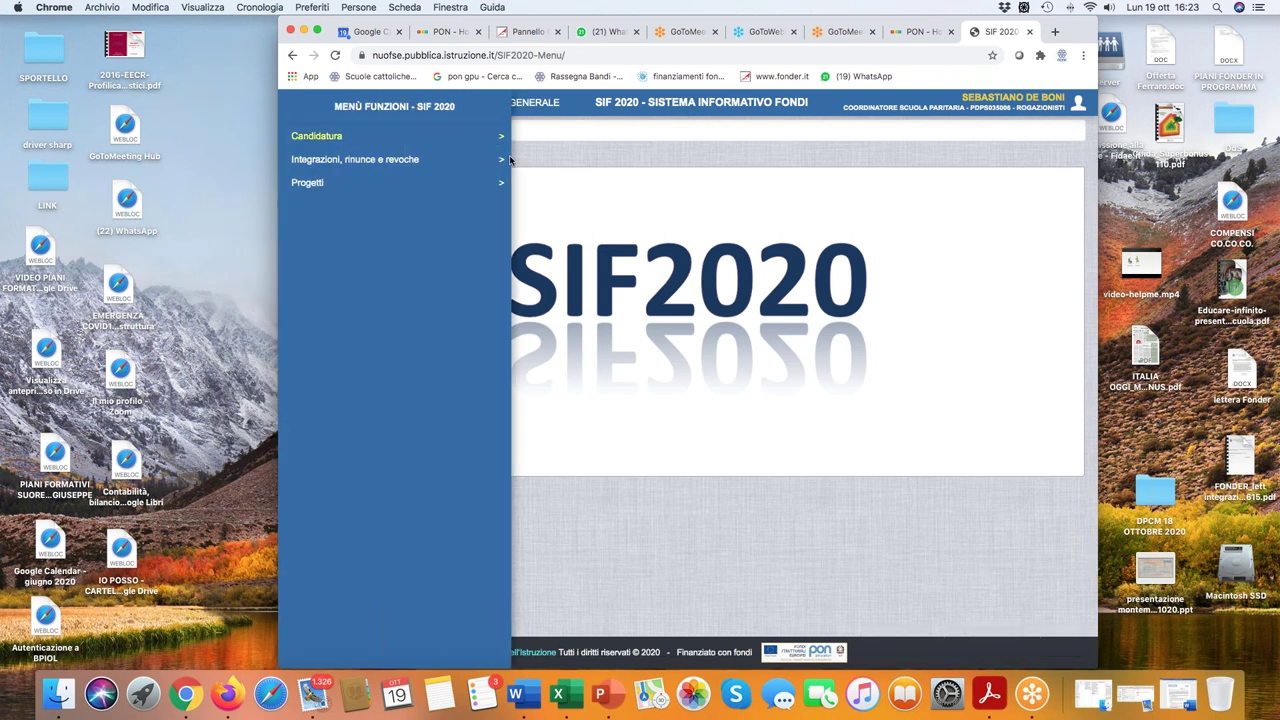
click(512, 161)
click(294, 100)
click(500, 138)
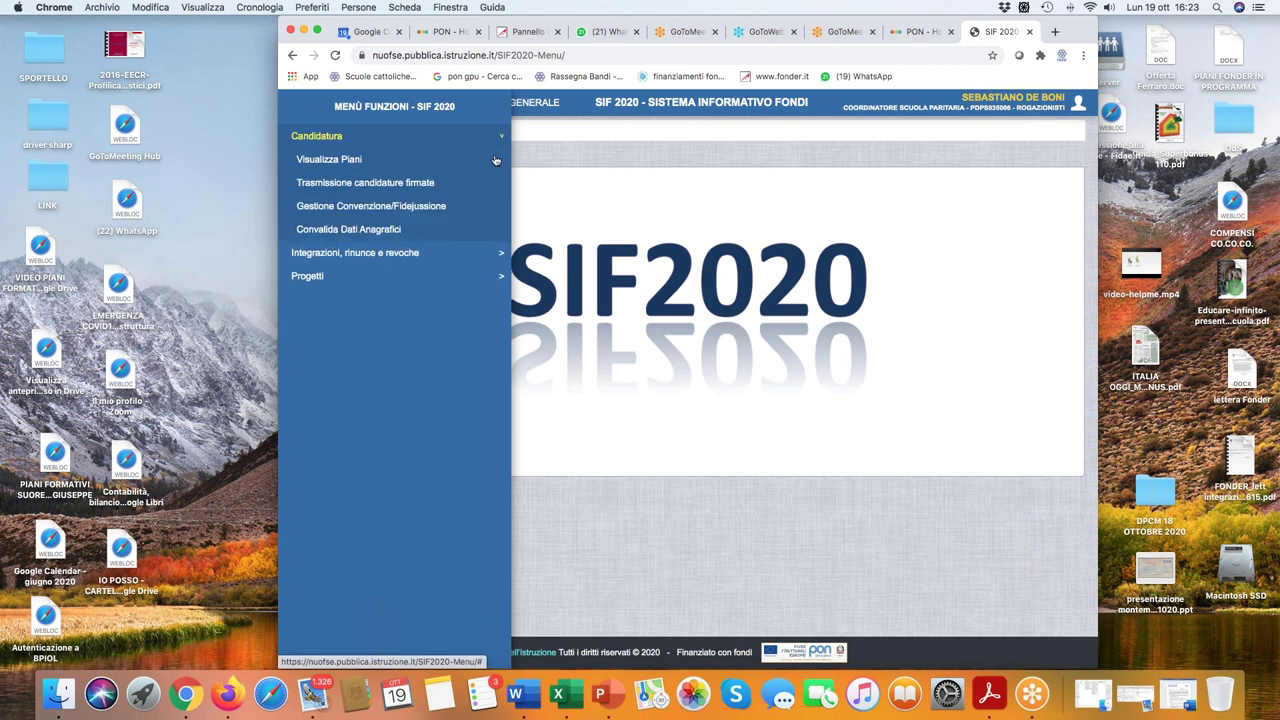
click(380, 208)
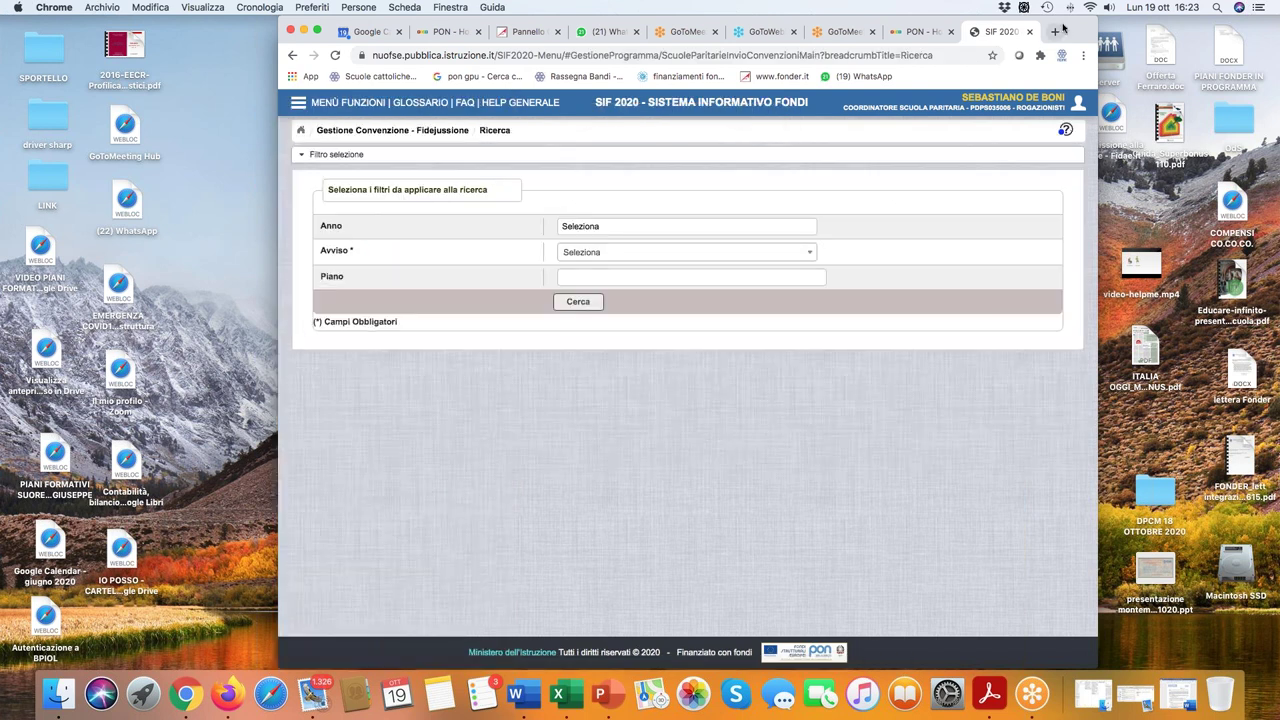
drag(1070, 22, 1032, 25)
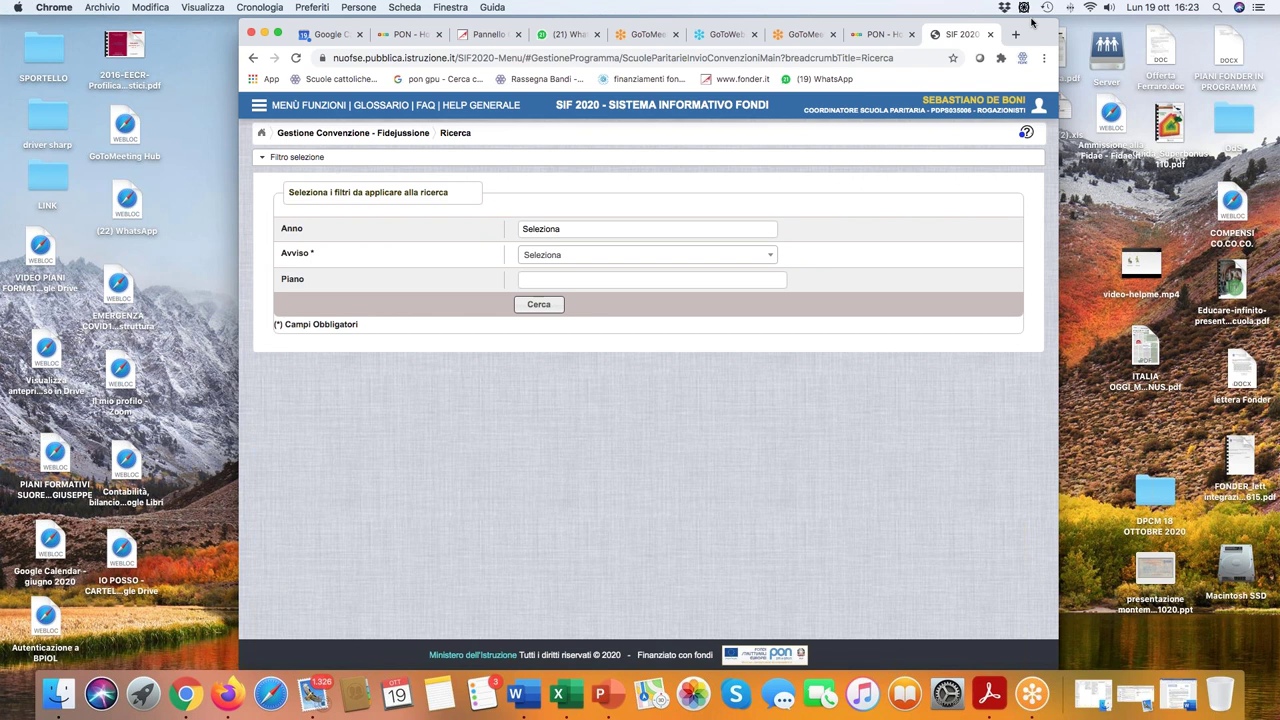
Search the plans for year 2020 and notice 19146 del 06/07/2020 - FSE, support for textbooks and school kits.
click(591, 234)
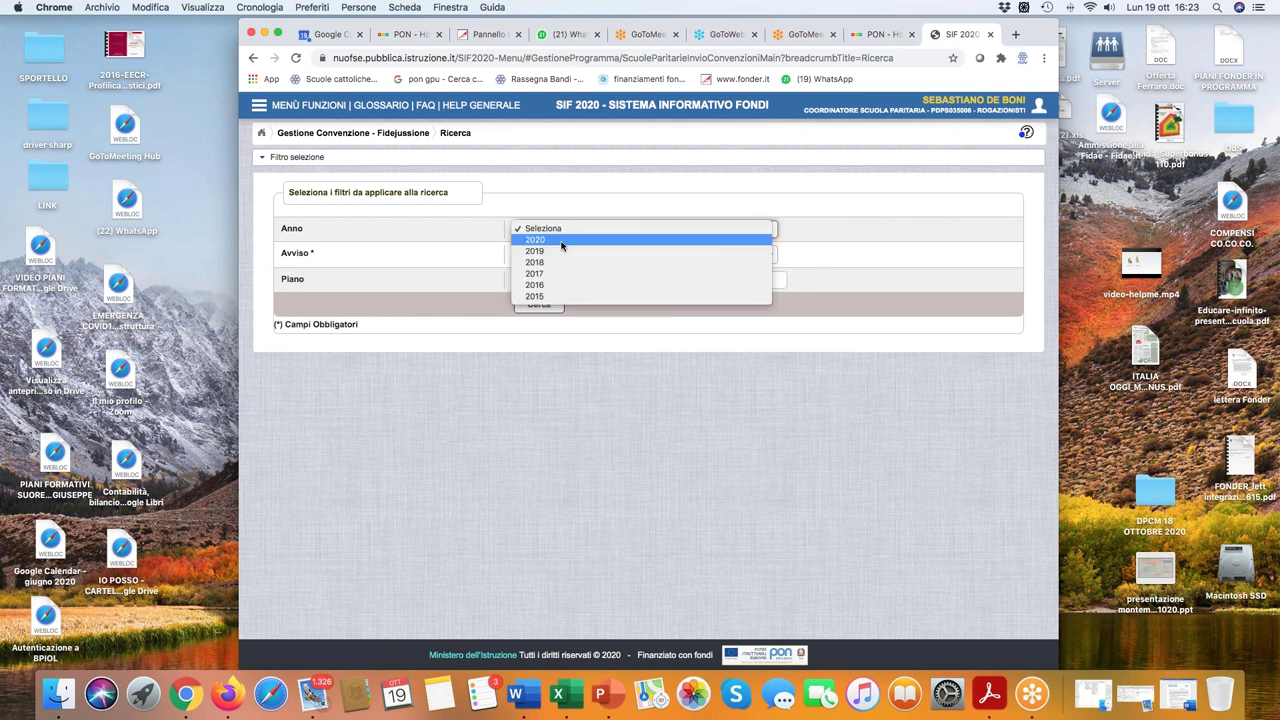
click(561, 242)
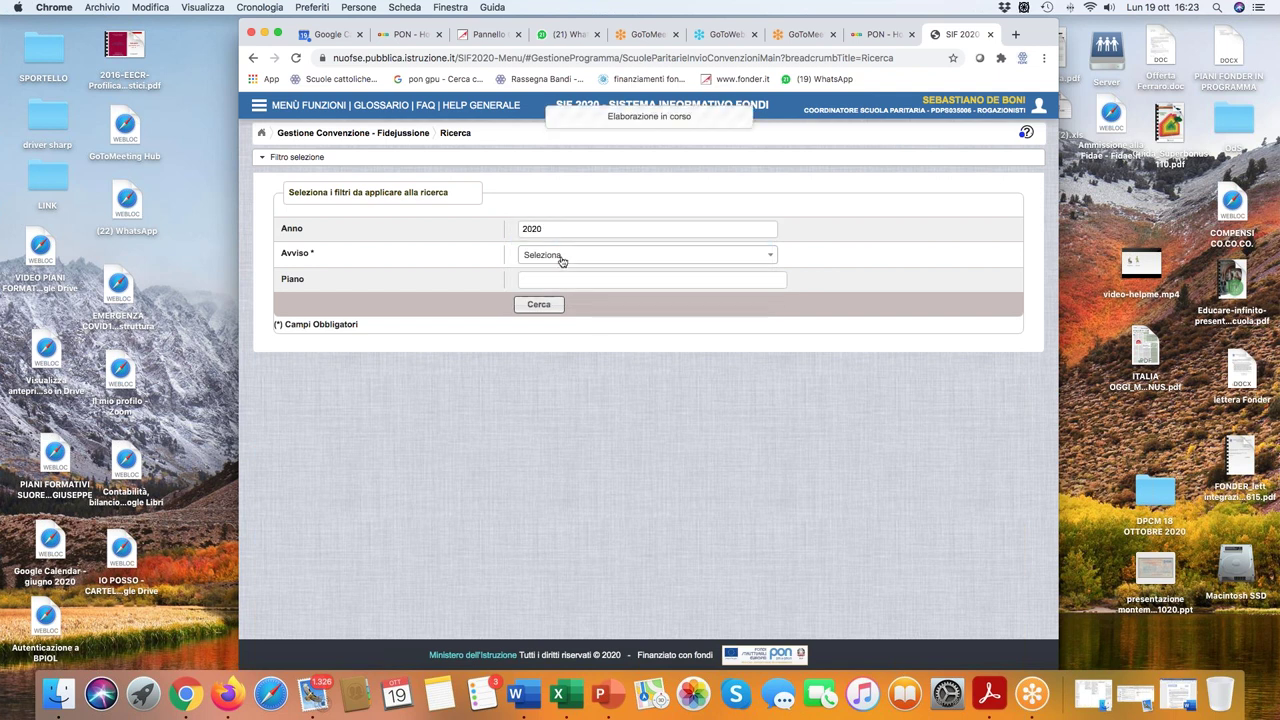
click(562, 256)
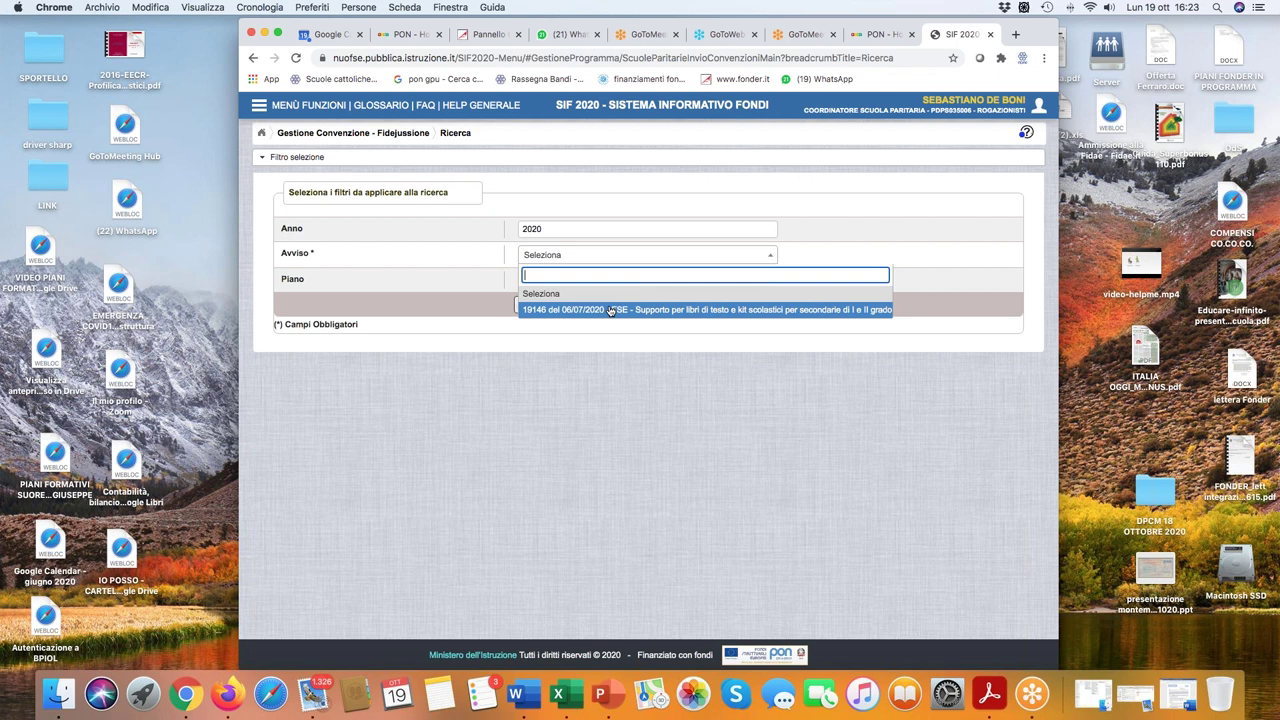
click(611, 310)
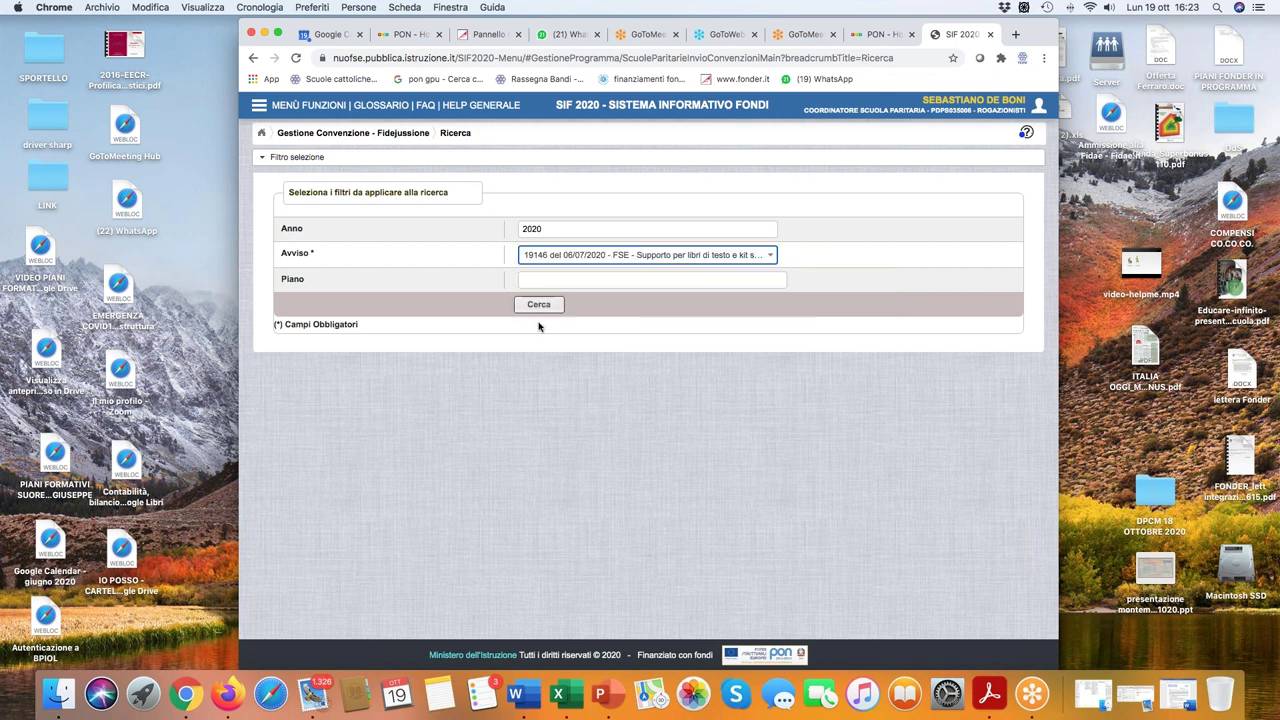
click(538, 304)
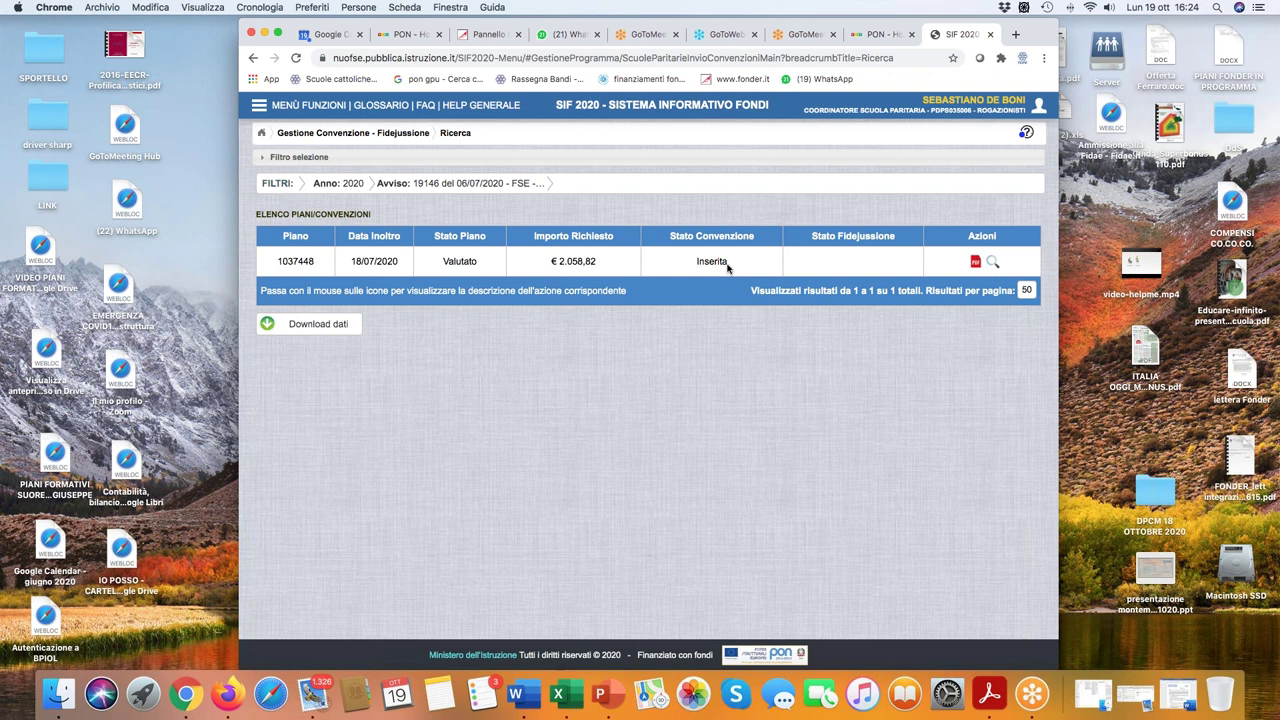
Download the convention PDF of the listed plan and open it to read its opening articles.
click(978, 265)
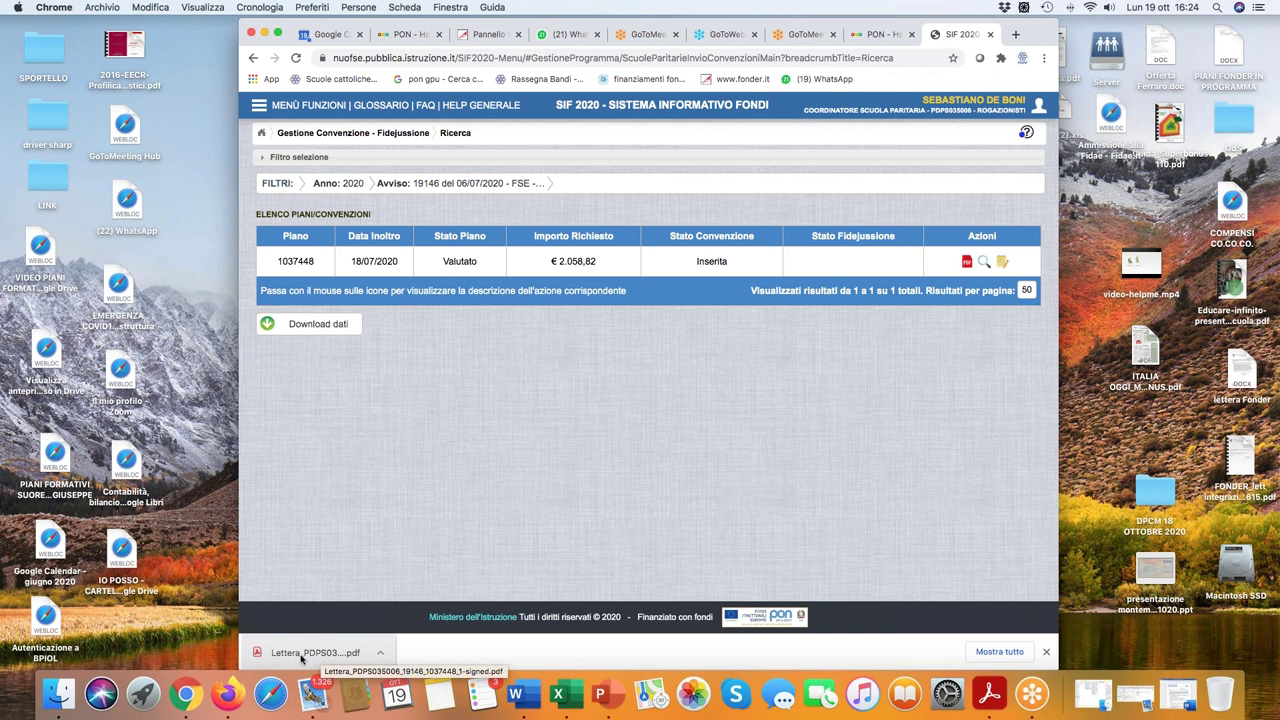
click(301, 658)
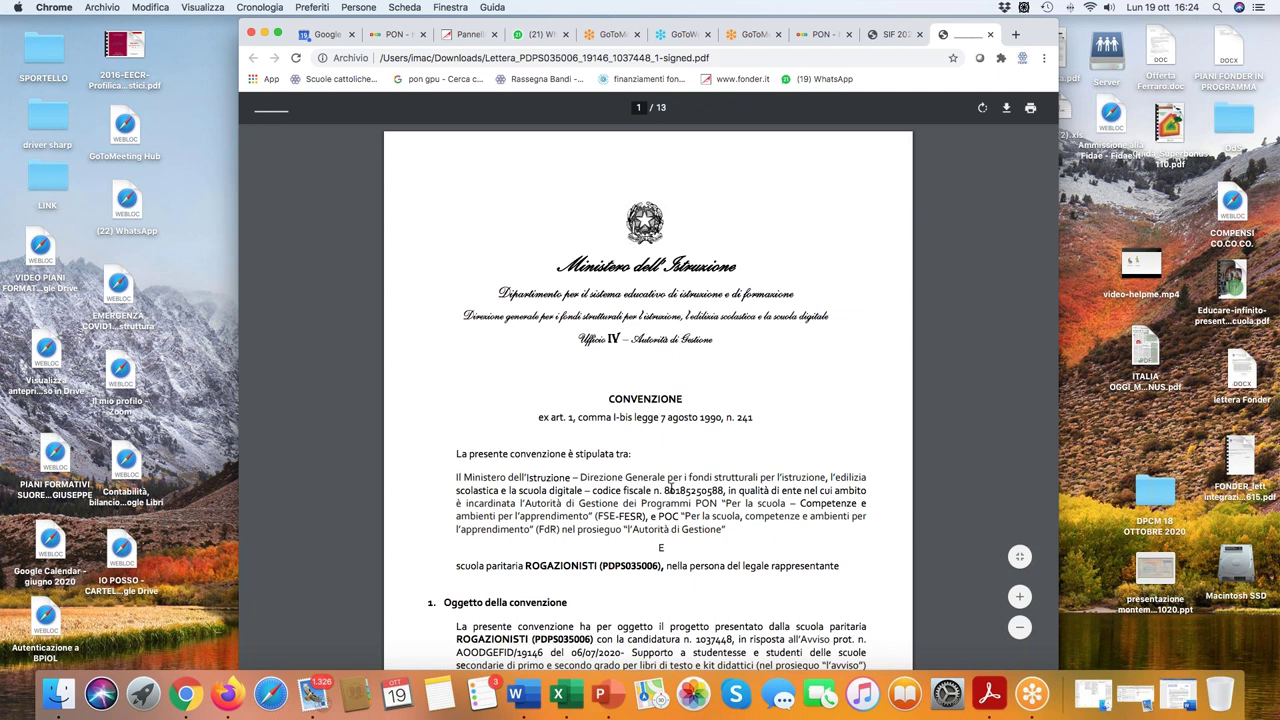
scroll(668, 490, down, 15)
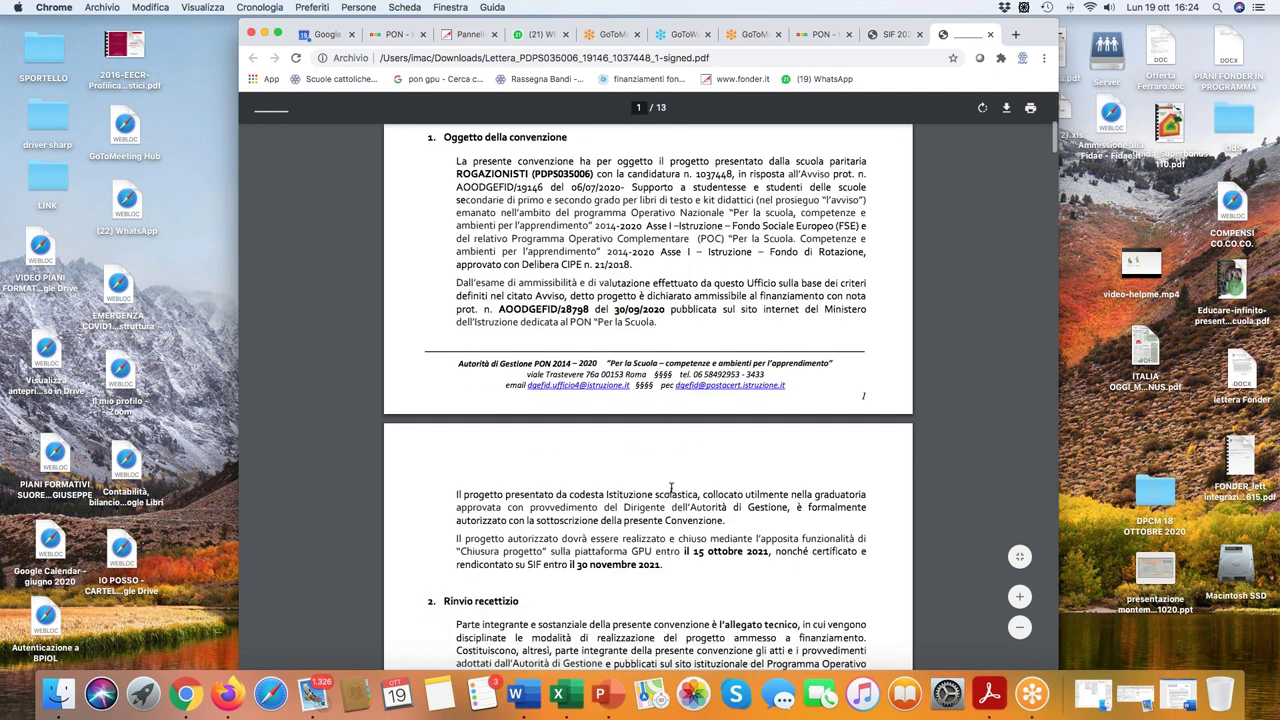
scroll(671, 487, down, 15)
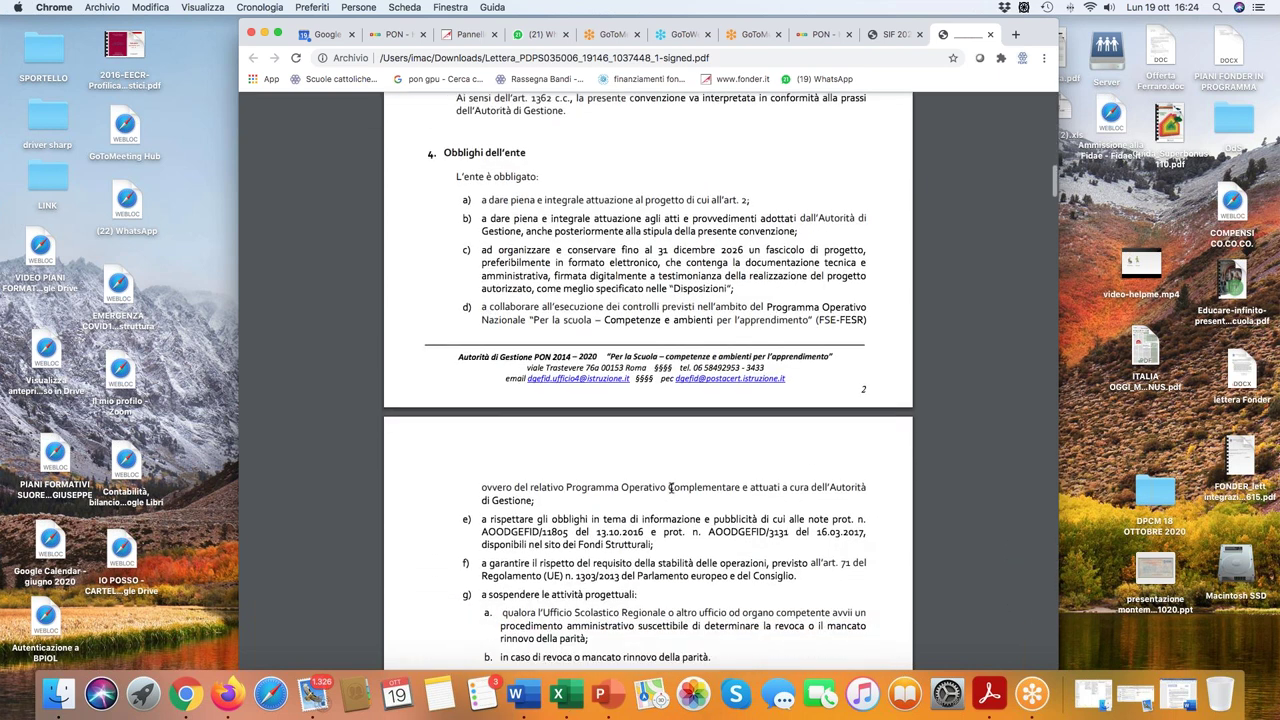
scroll(671, 487, up, 15)
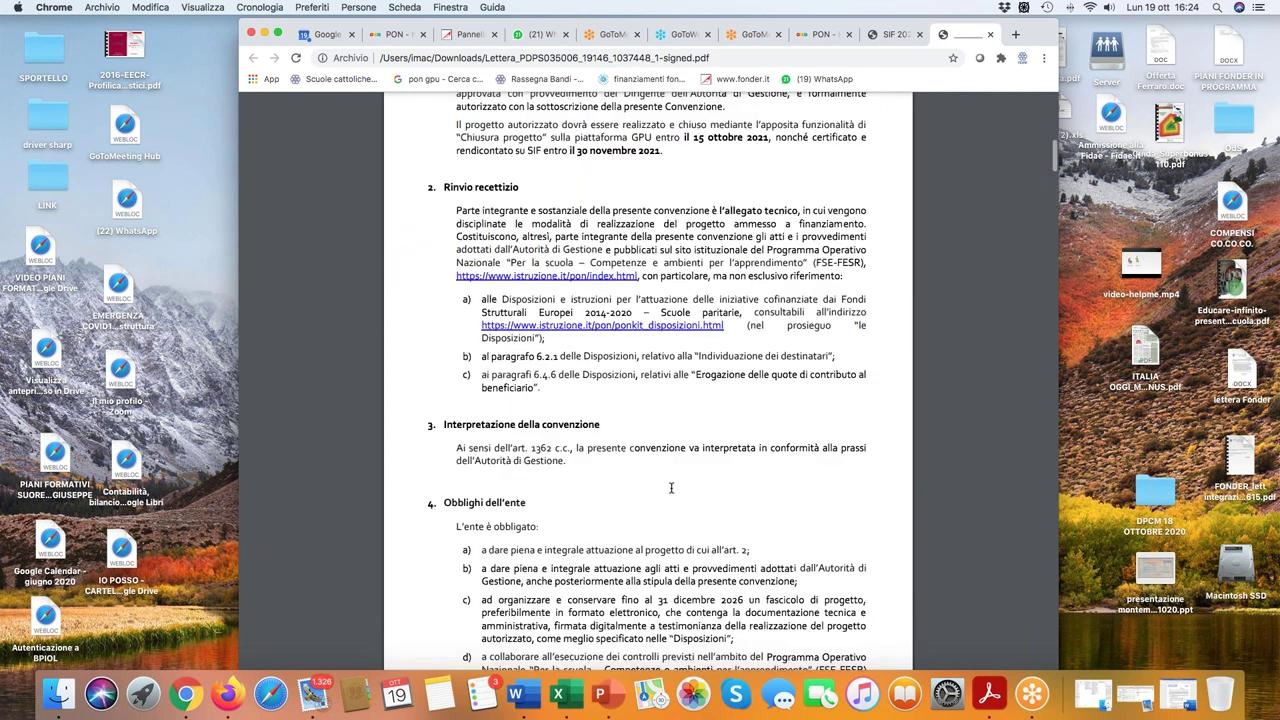
scroll(671, 487, up, 6)
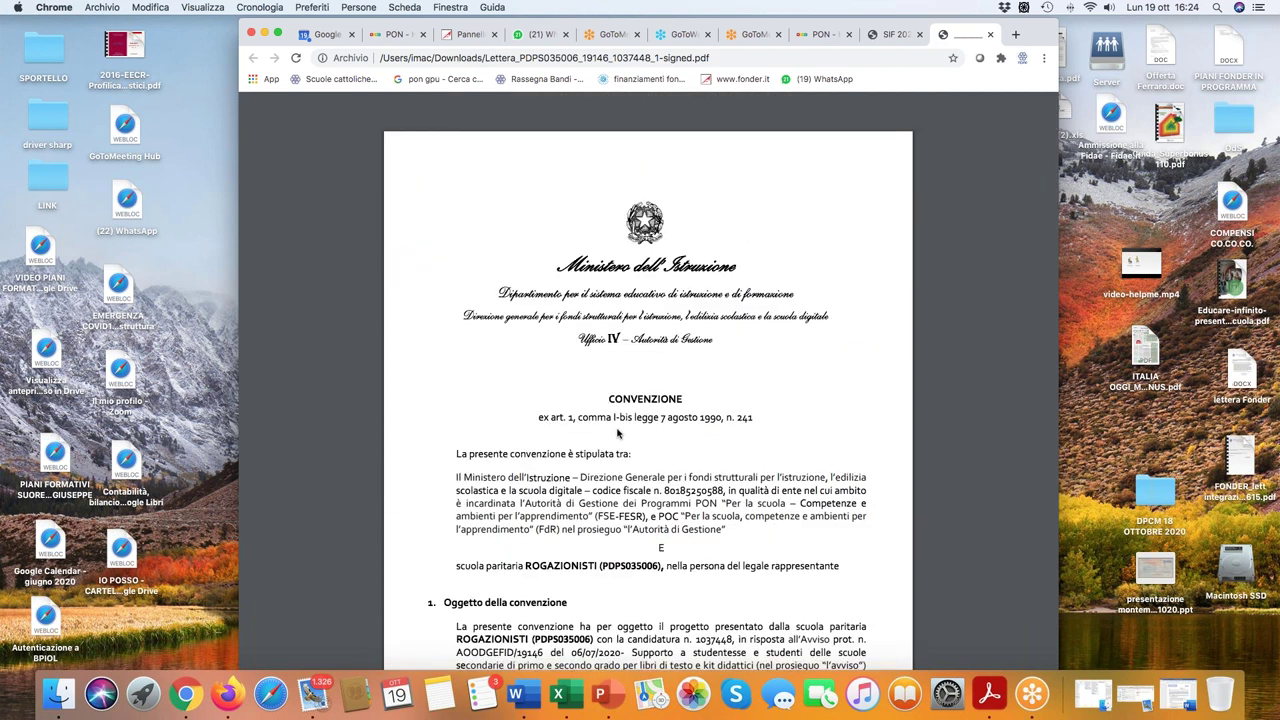
Examine the convention's Fideiussione clause, the signature section, the Allegato Tecnico index and the project authorization instructions.
scroll(618, 433, down, 15)
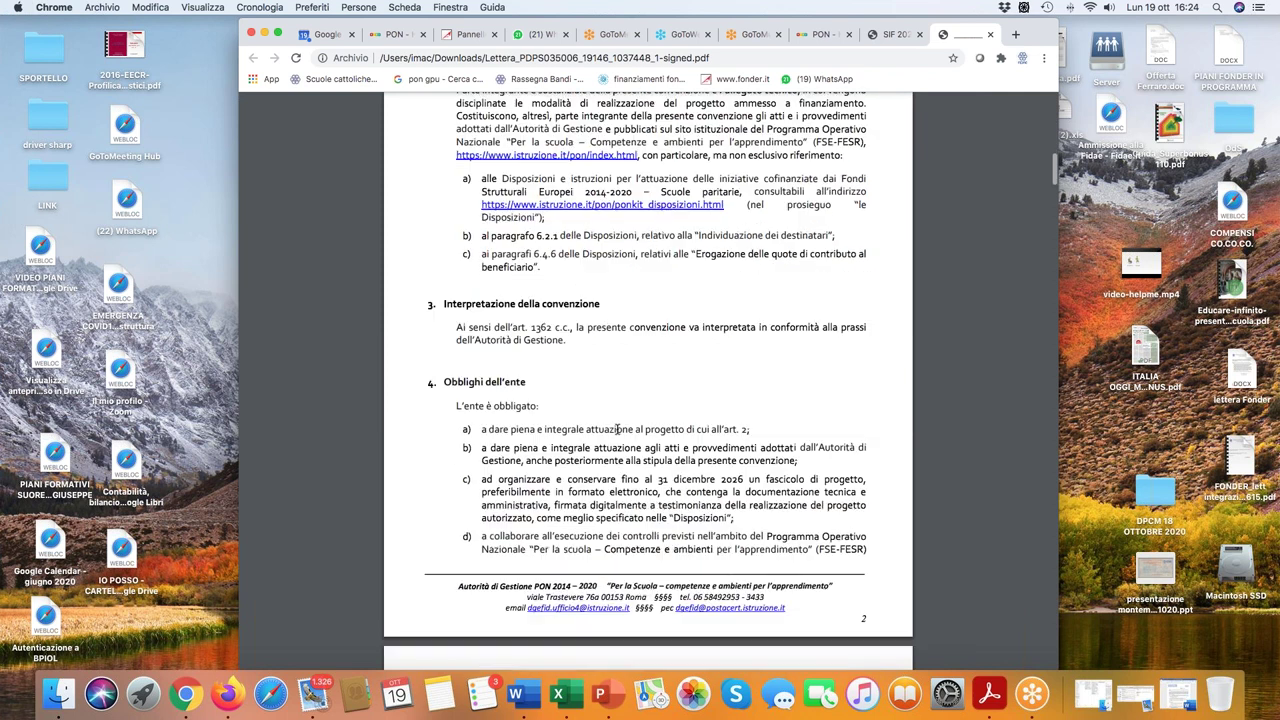
scroll(618, 433, down, 15)
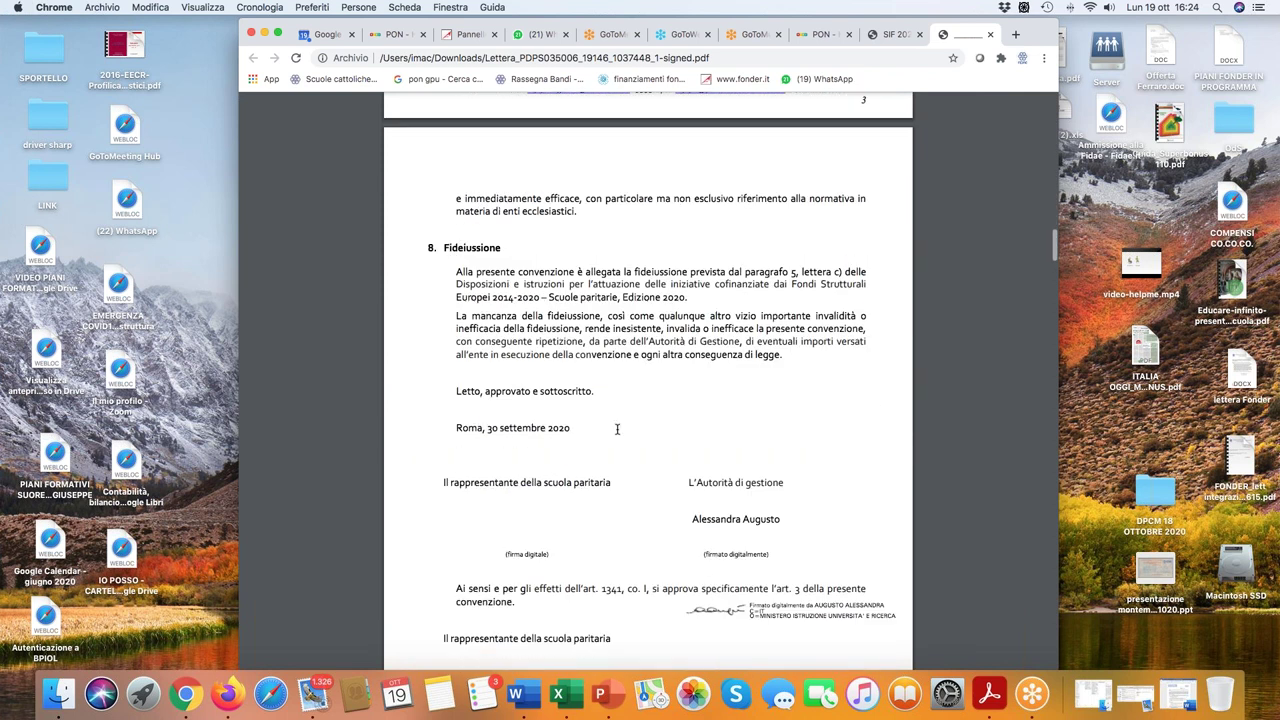
scroll(618, 433, down, 5)
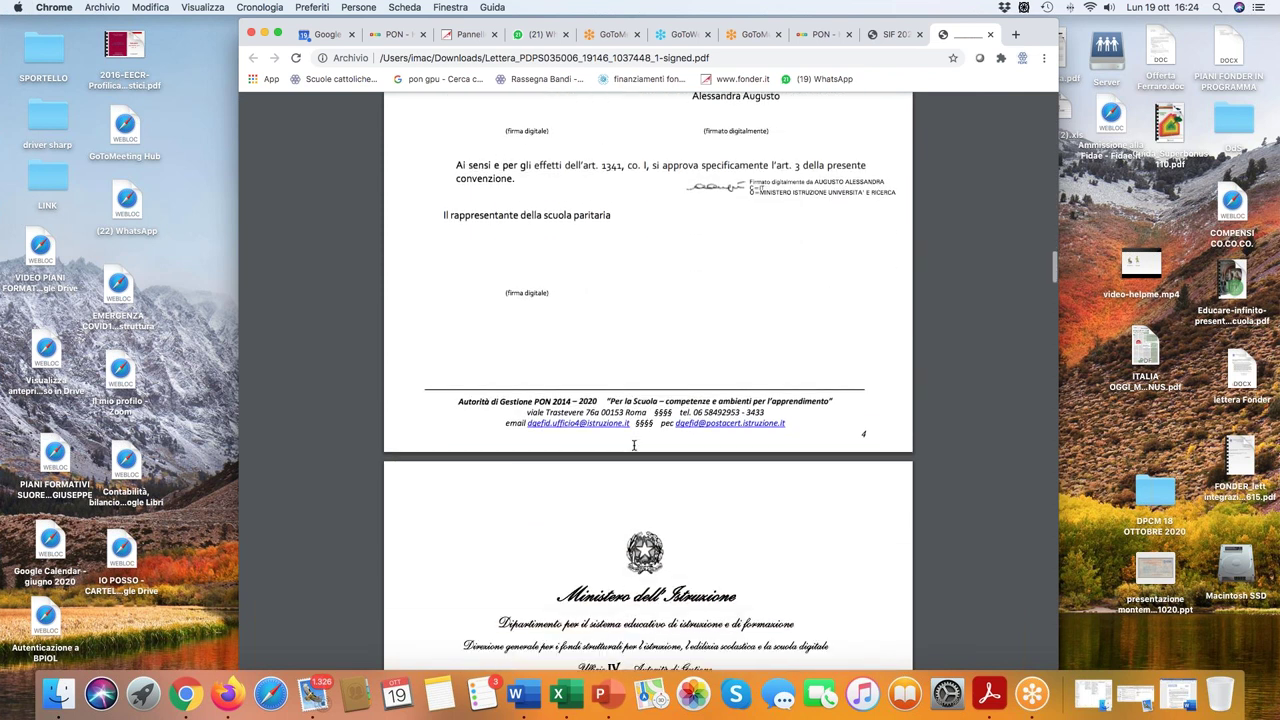
scroll(633, 449, down, 2)
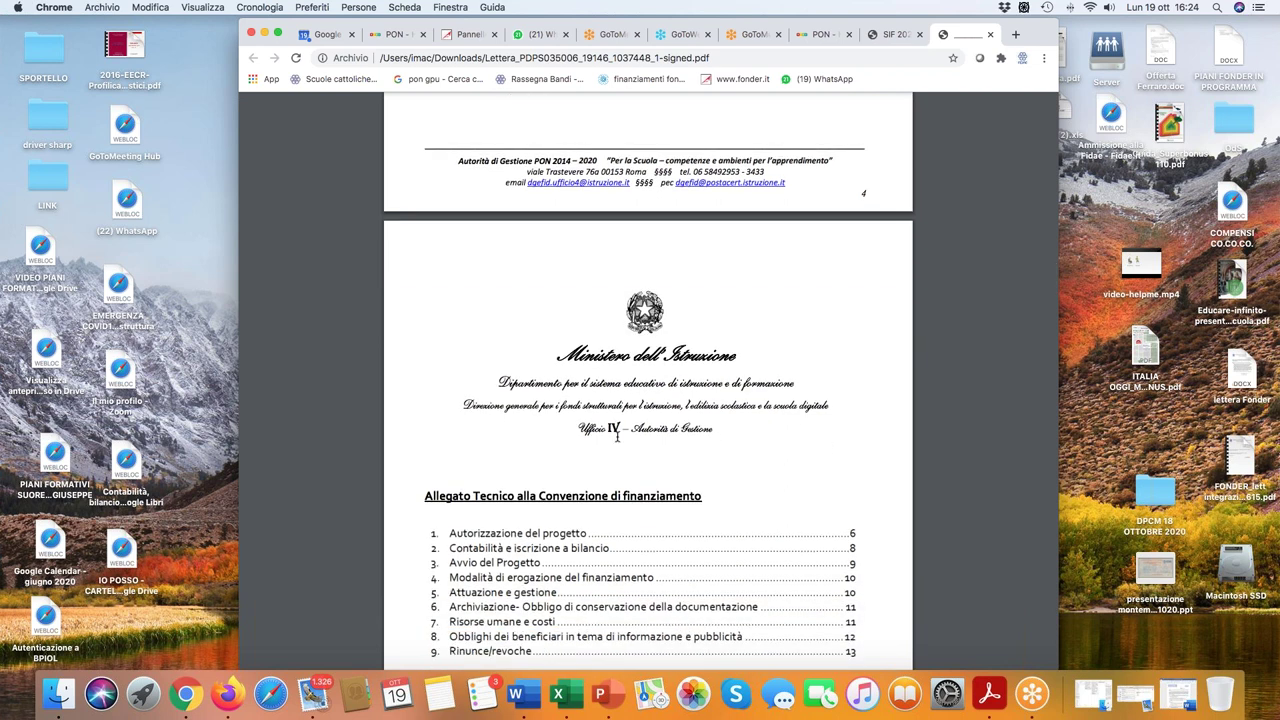
scroll(660, 477, down, 3)
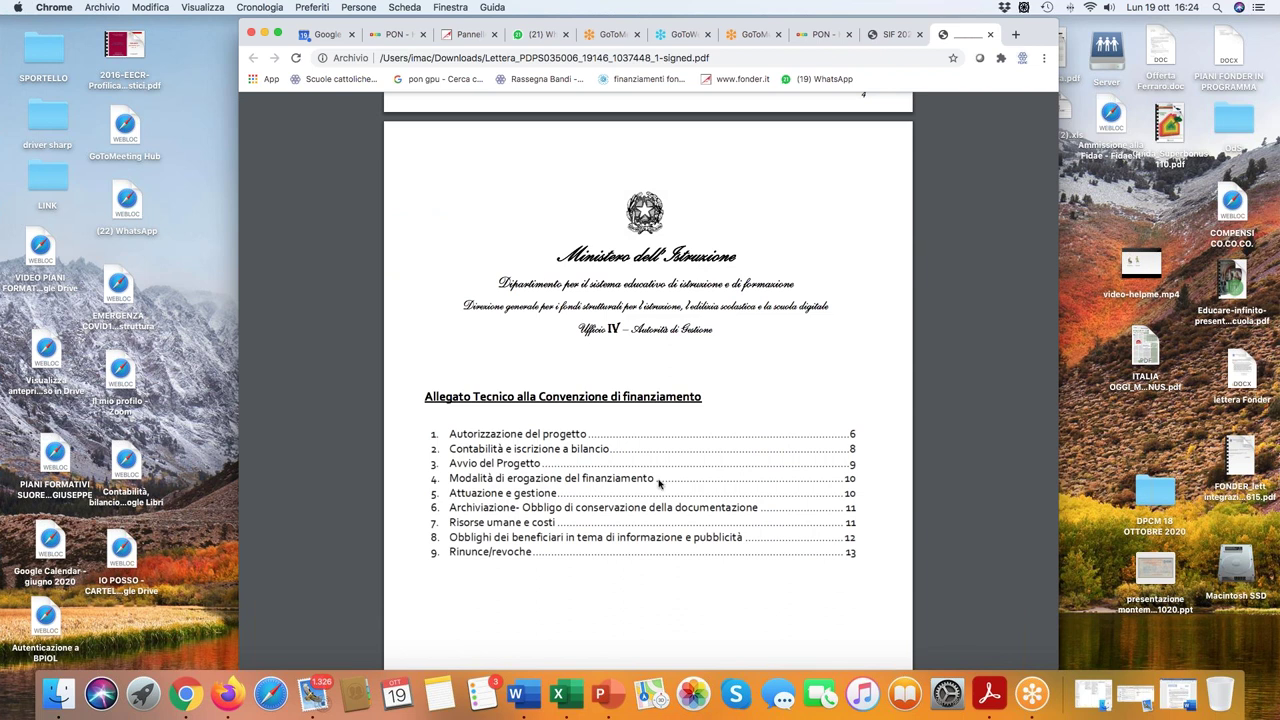
scroll(610, 480, down, 3)
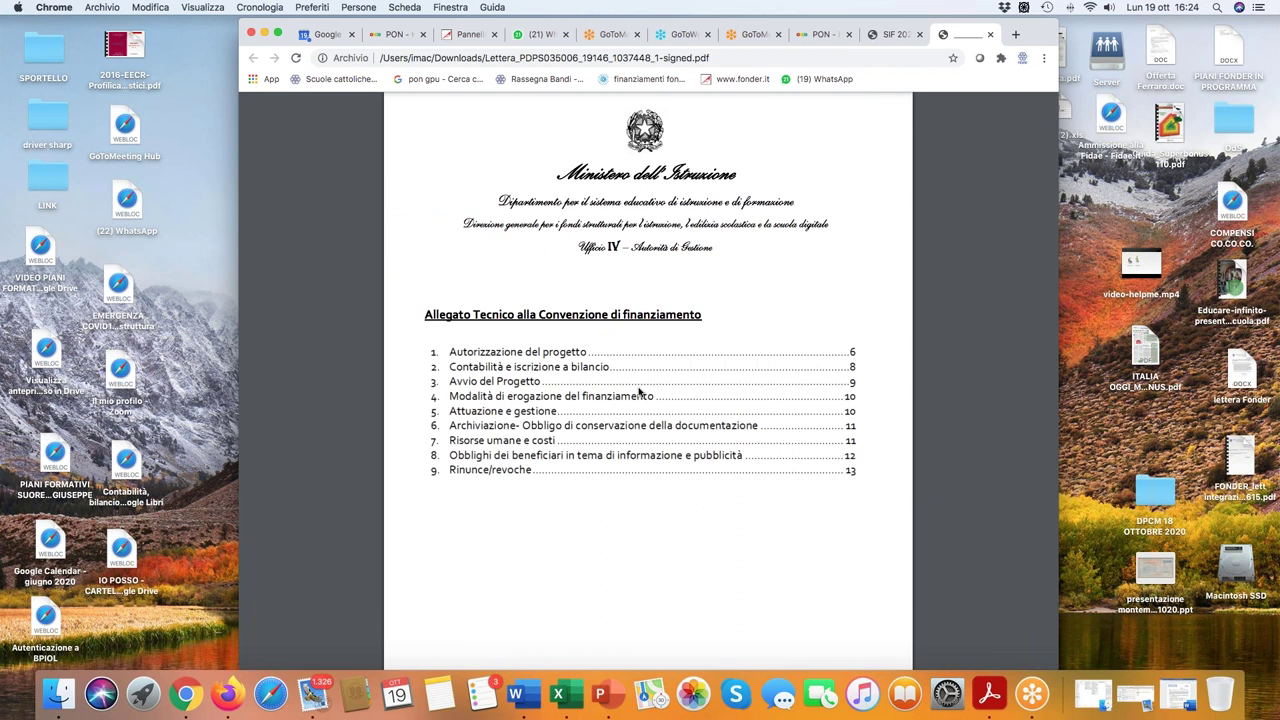
scroll(639, 391, down, 15)
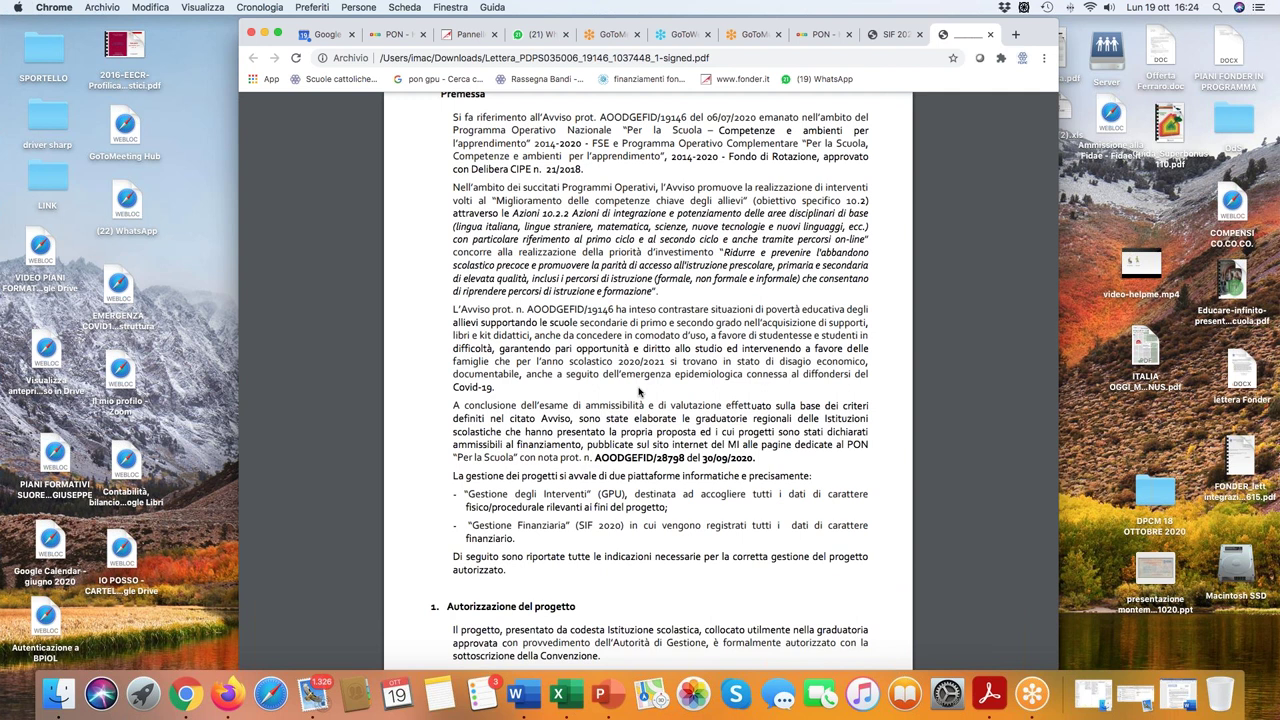
scroll(639, 391, down, 16)
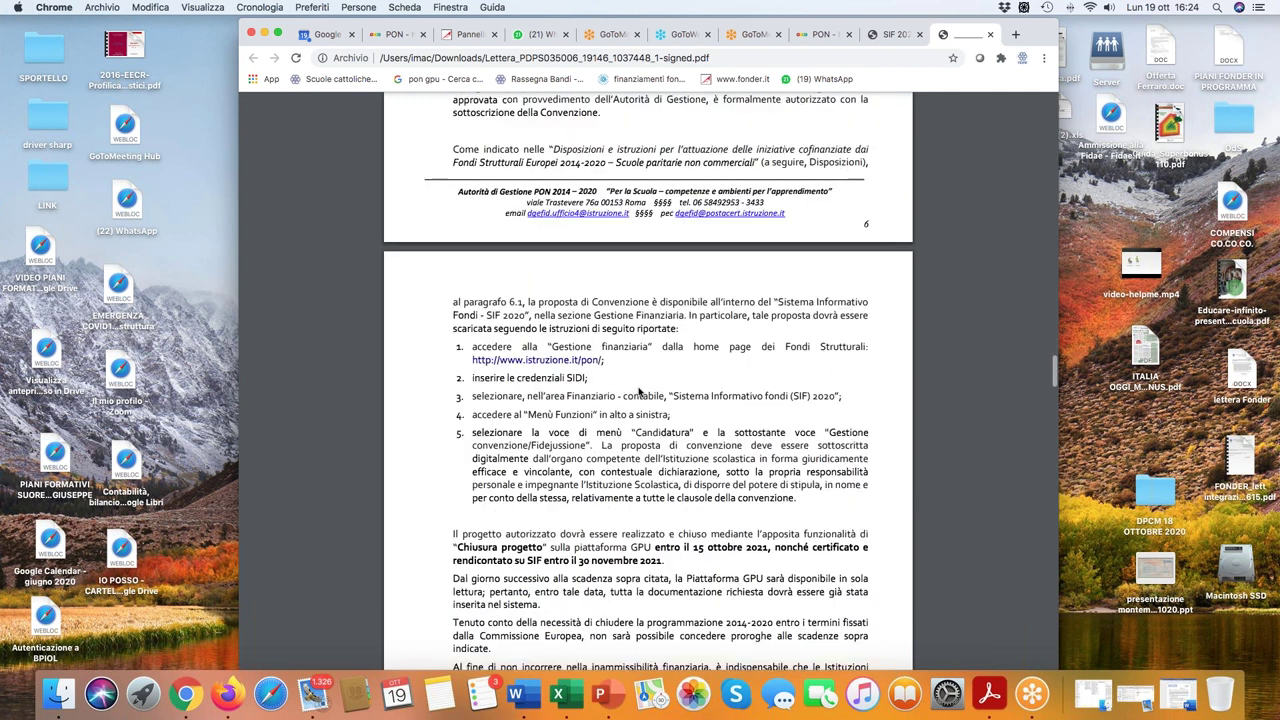
scroll(639, 391, down, 18)
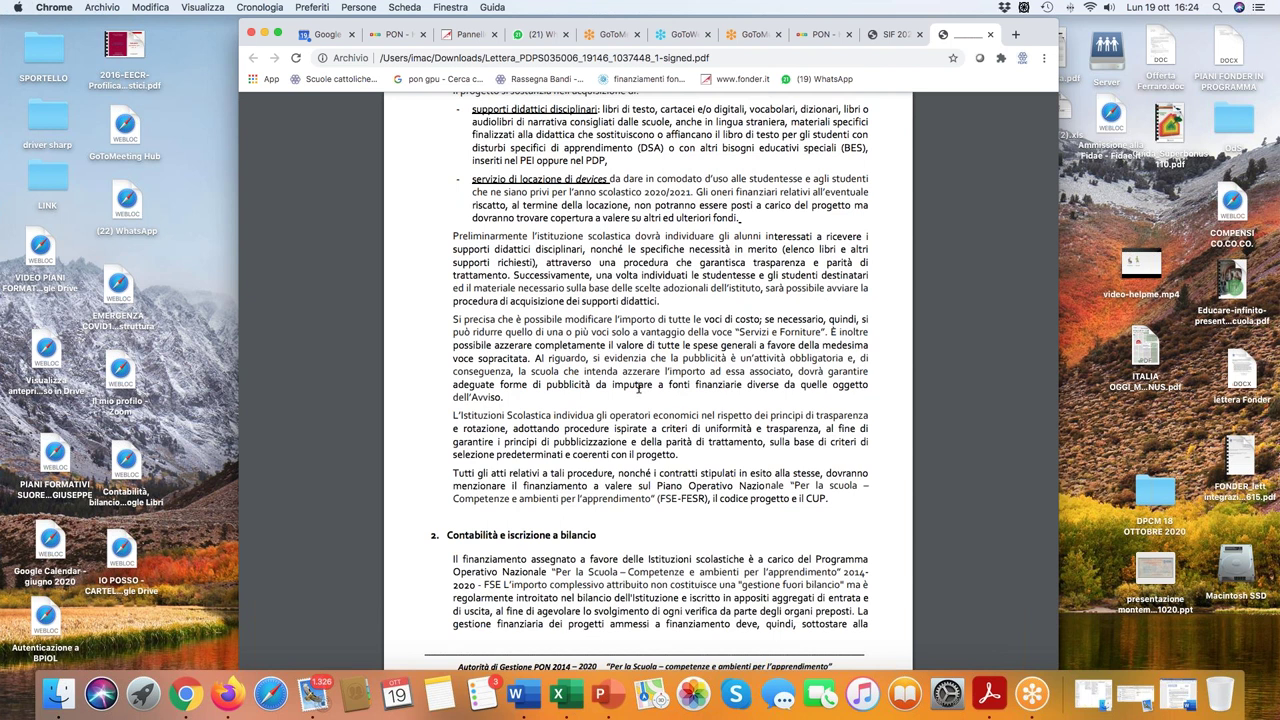
scroll(660, 385, up, 15)
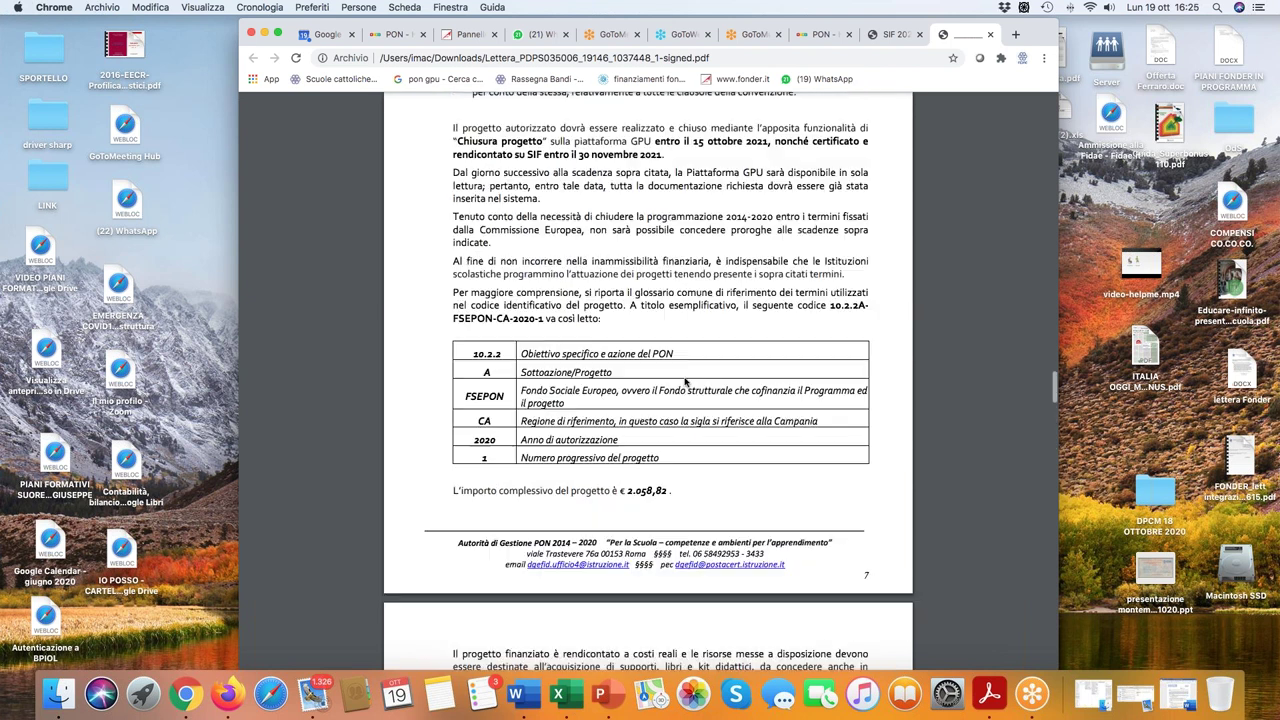
scroll(686, 381, up, 5)
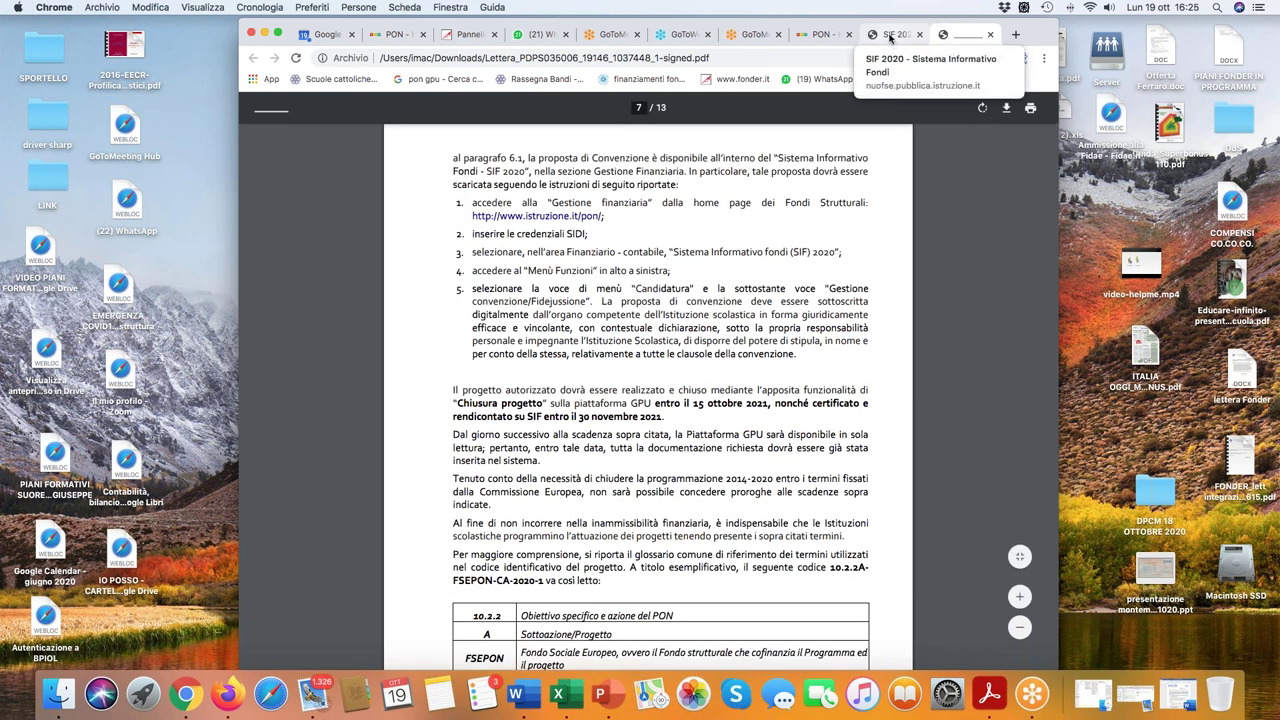
Go back to SIF 2020, view the plan's document insertion form, and return to the plan list.
click(890, 37)
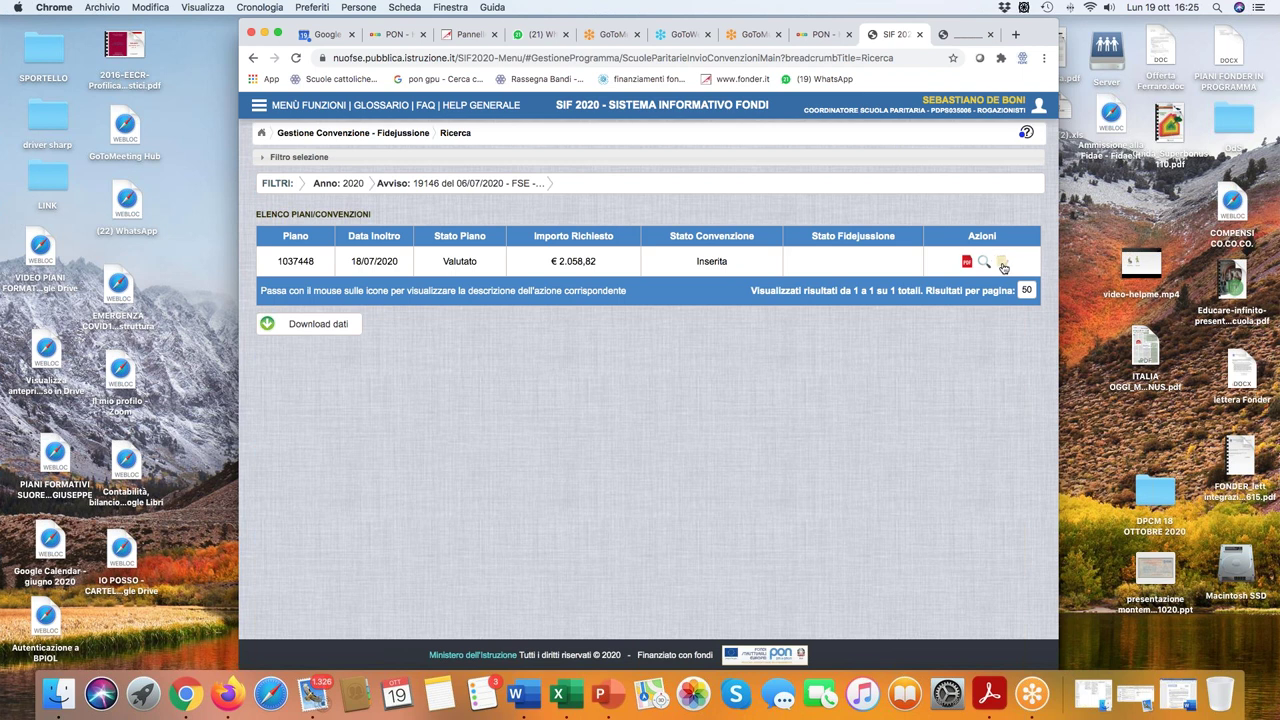
click(1001, 263)
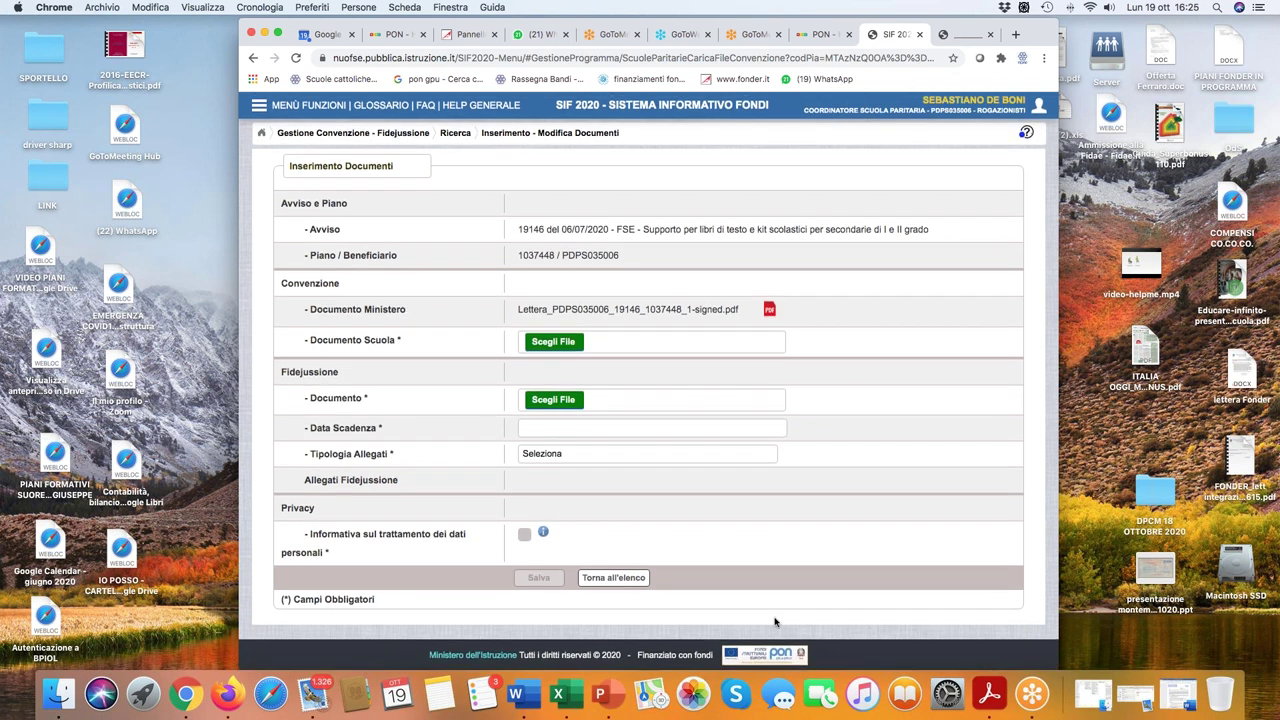
click(613, 578)
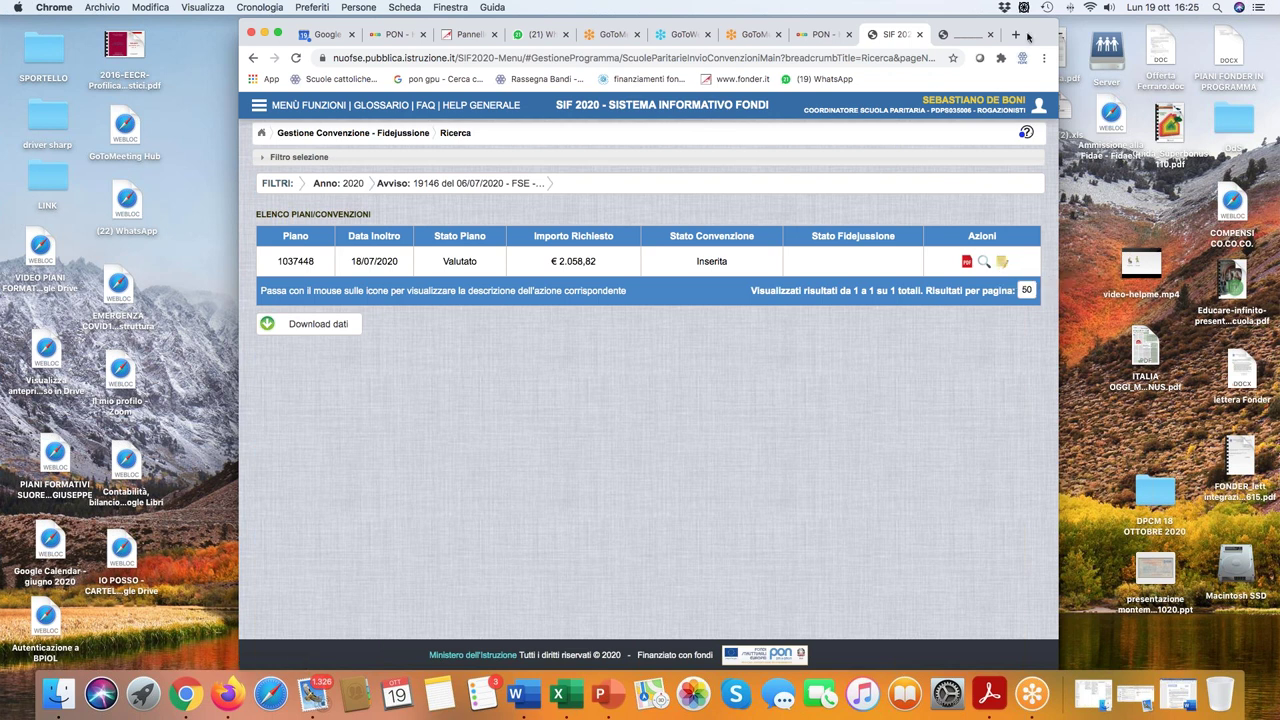
Open the listed plan's document insertion form, view the file chooser for the school's convention document, and cancel it without choosing a file.
drag(1028, 37, 935, 39)
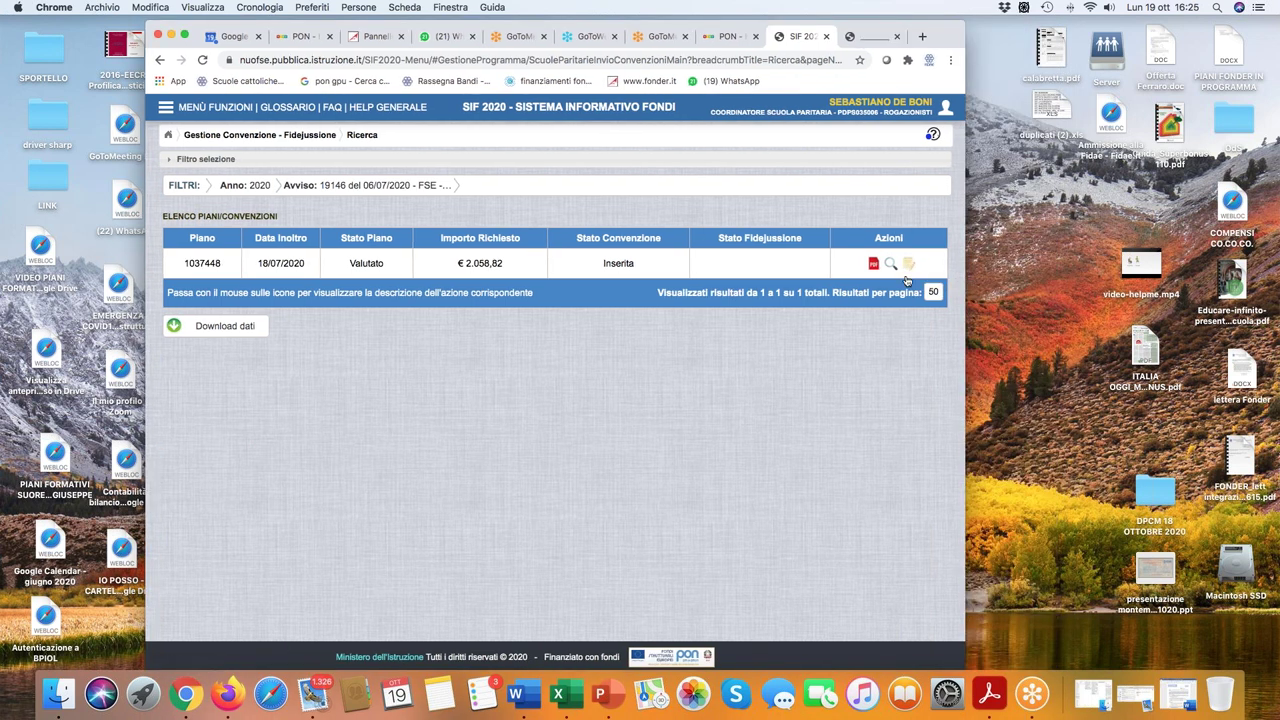
click(908, 266)
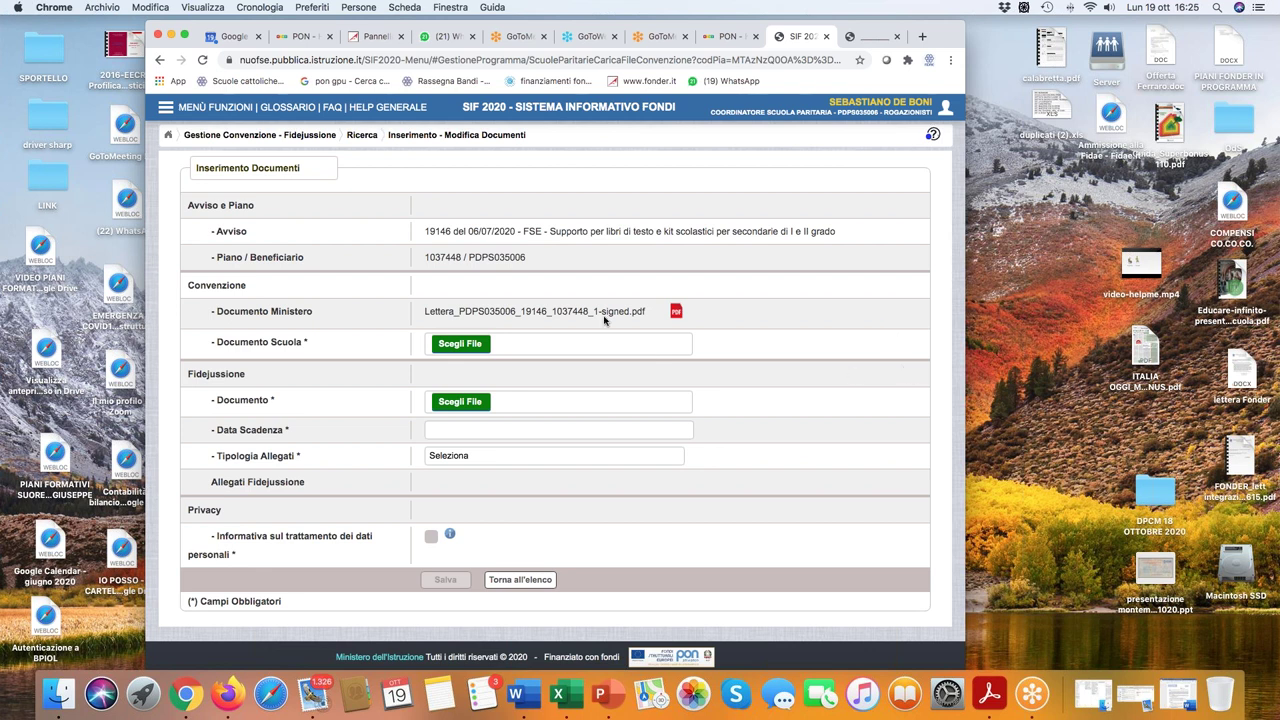
click(459, 346)
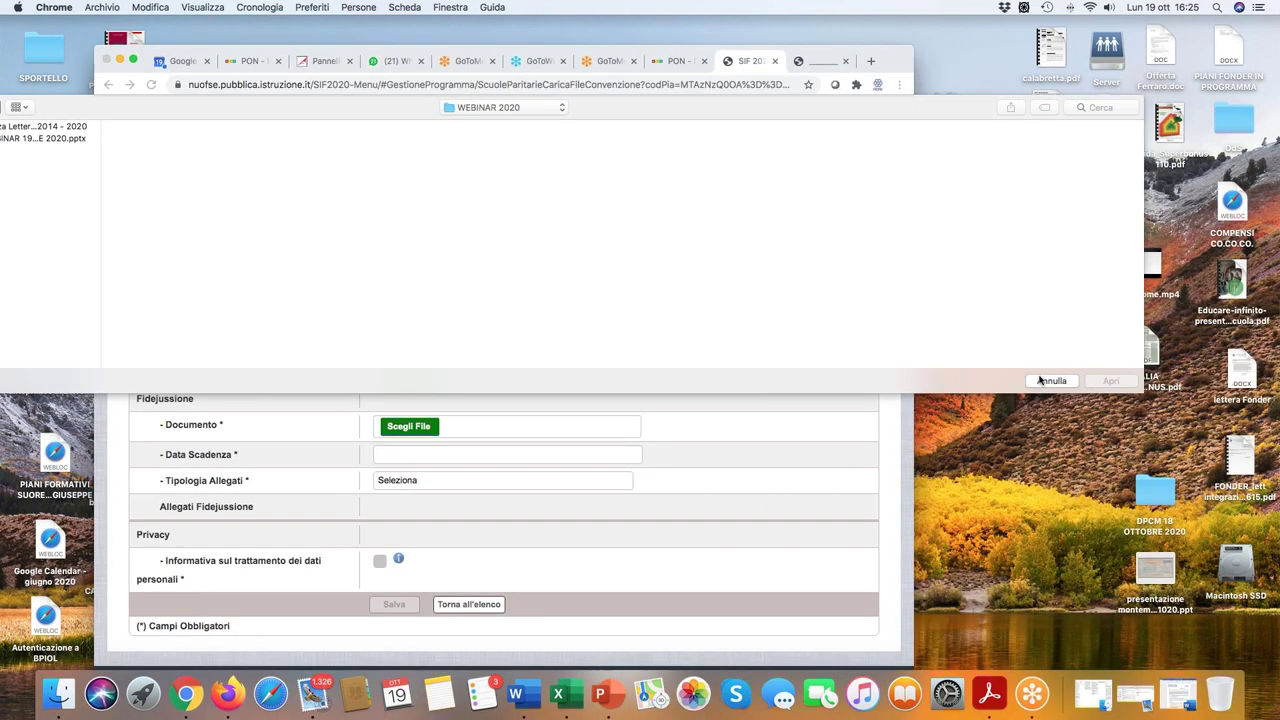
click(1050, 381)
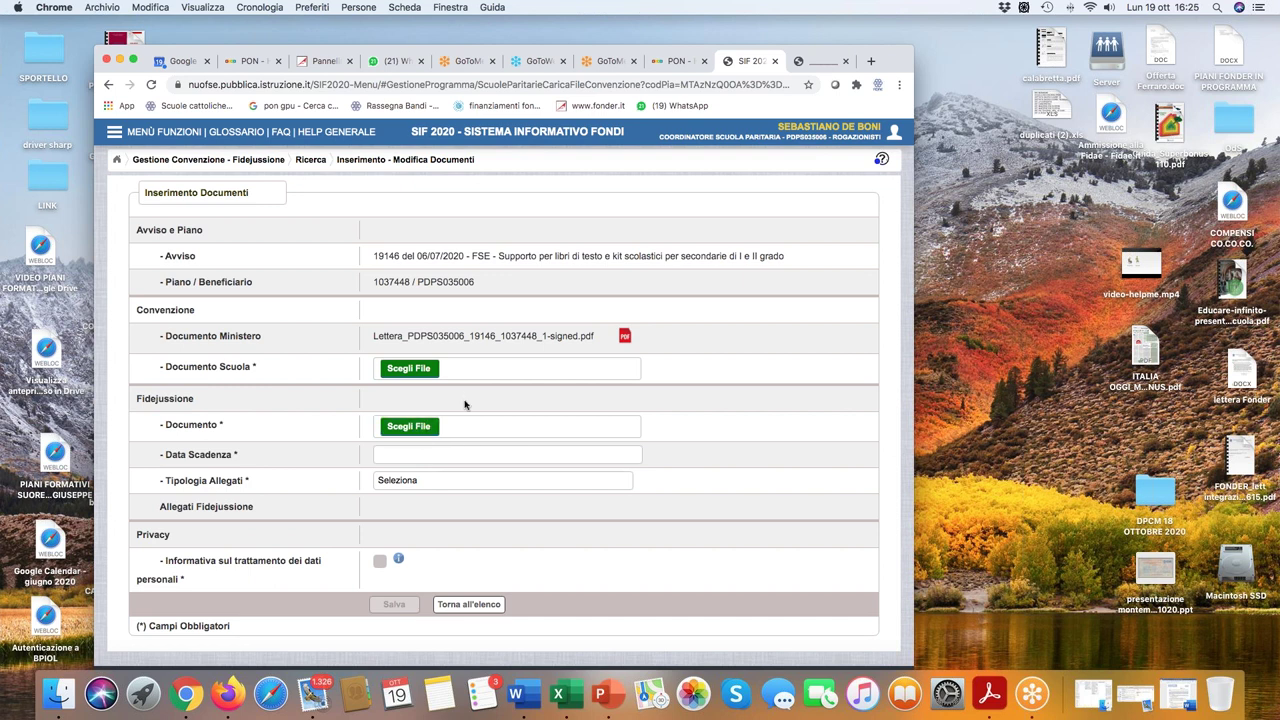
drag(893, 52, 1021, 23)
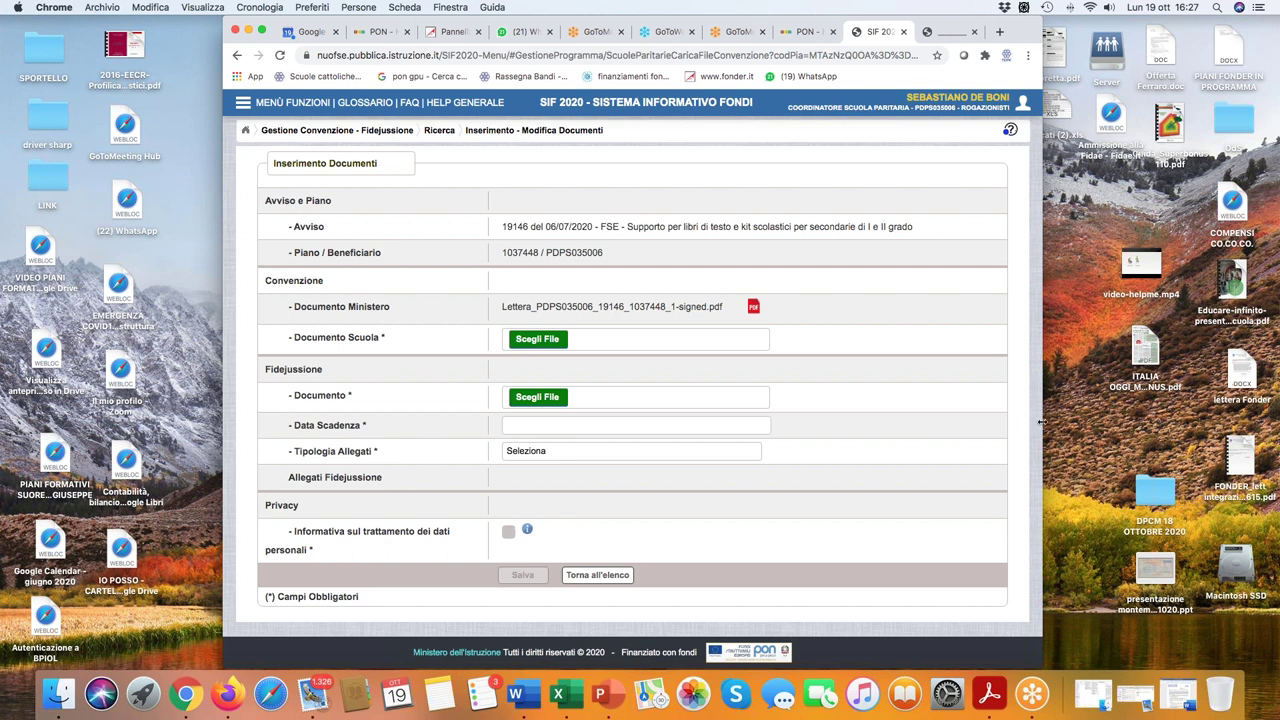
drag(1040, 422, 1063, 422)
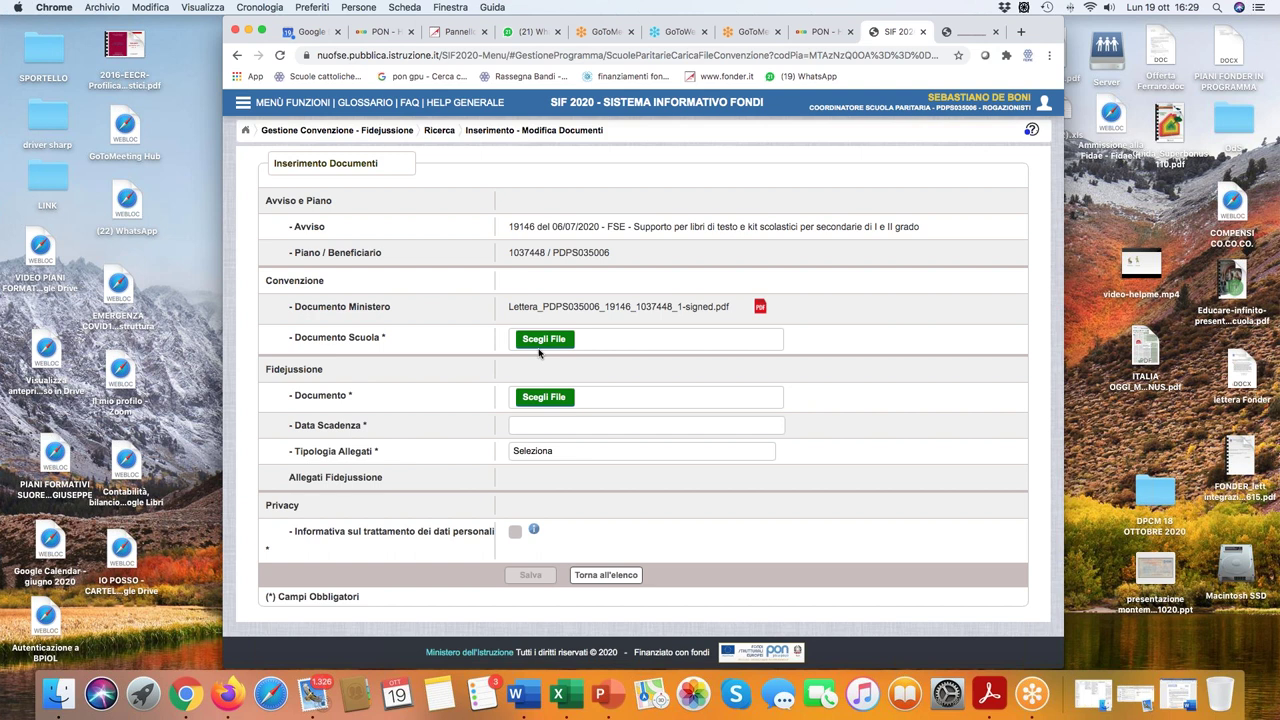
Show the Fidejussione attachment fields for Autentica Notarile and for Dichiarazione Sostitutiva, and return to the plan list without saving.
click(540, 452)
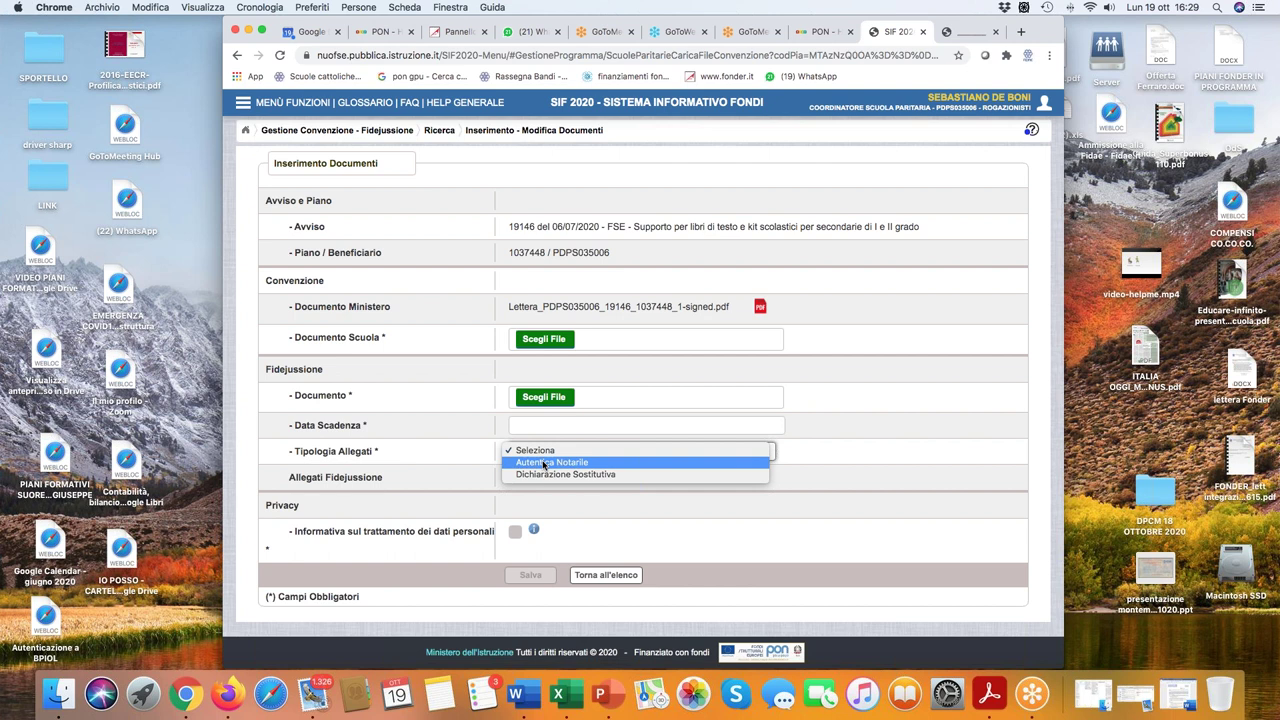
click(545, 462)
click(714, 451)
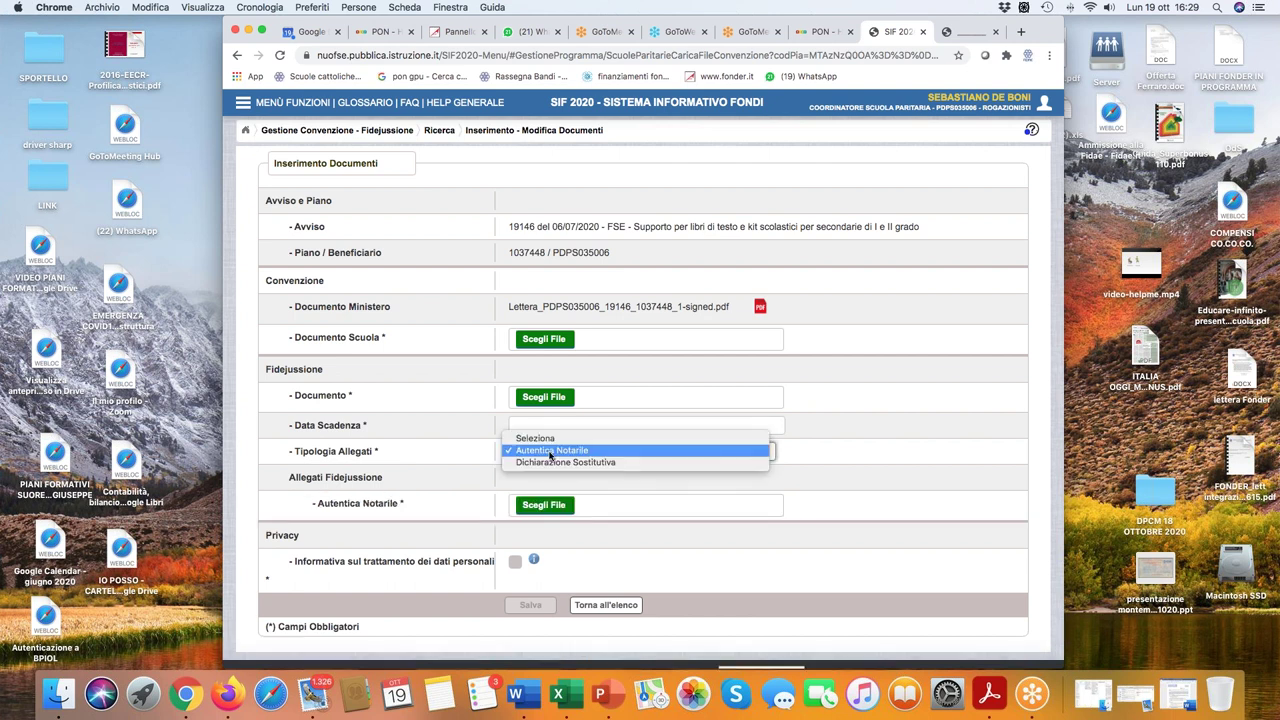
click(560, 463)
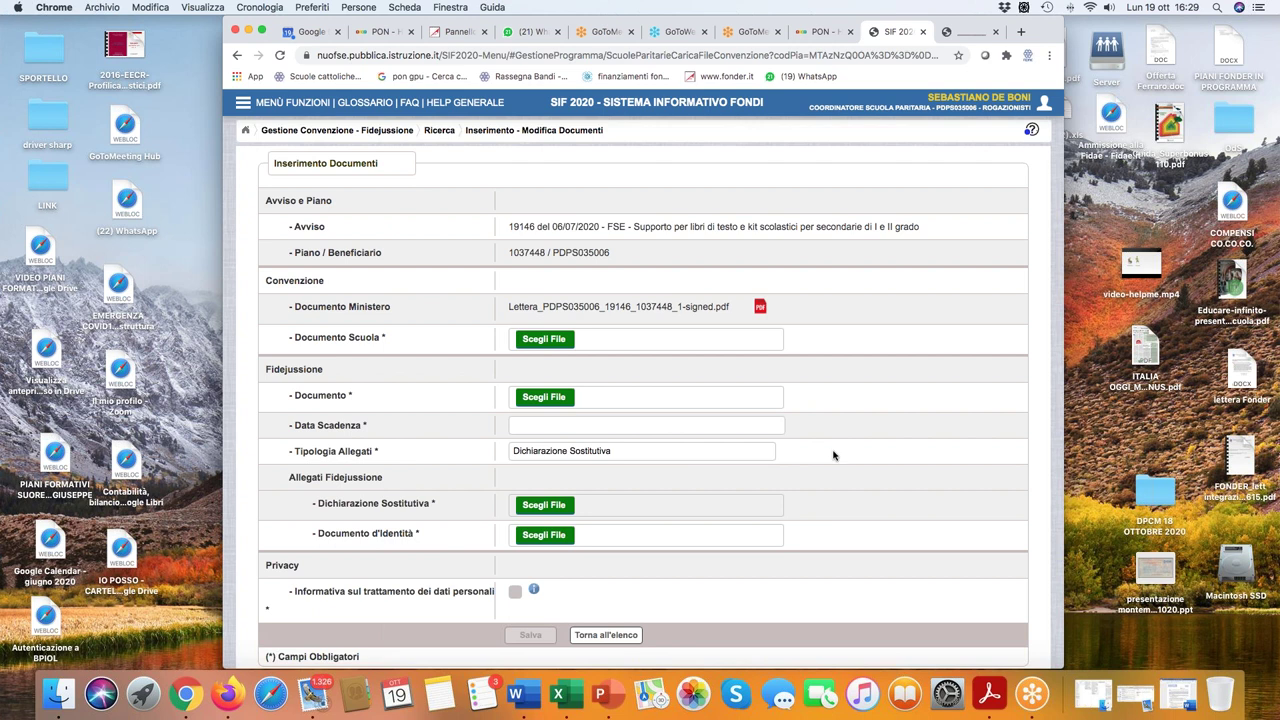
scroll(806, 477, down, 2)
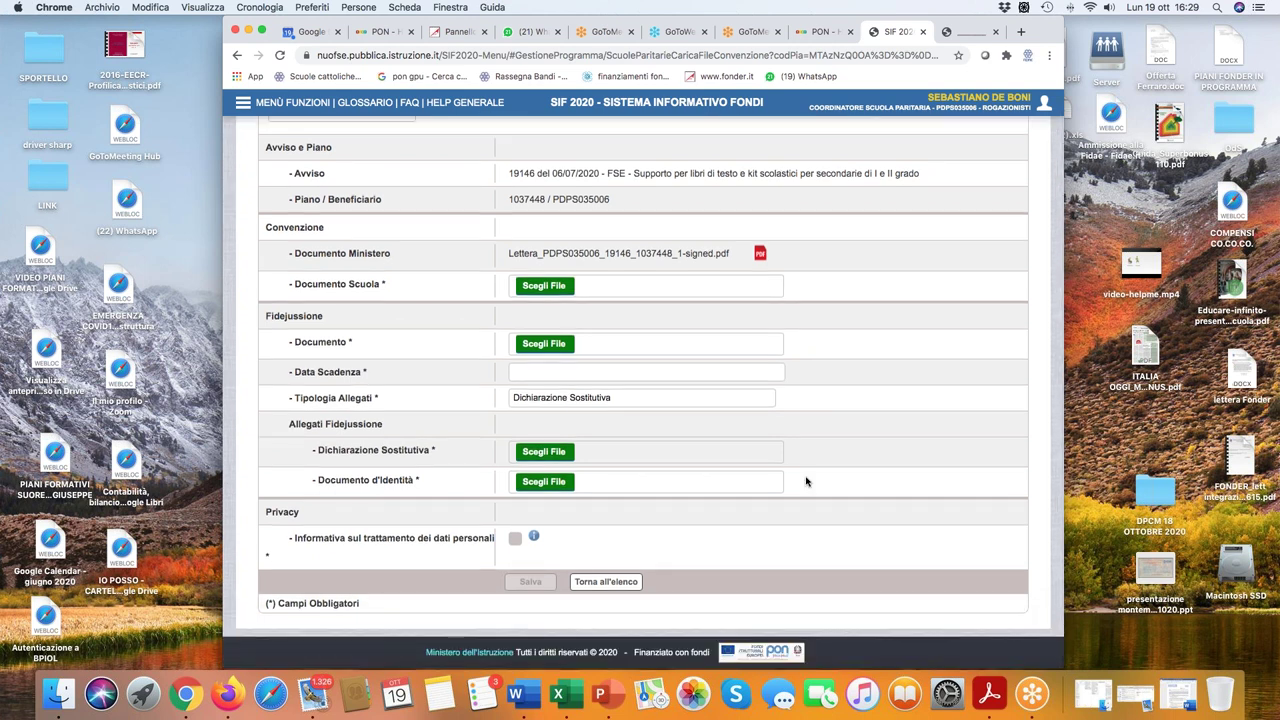
click(603, 586)
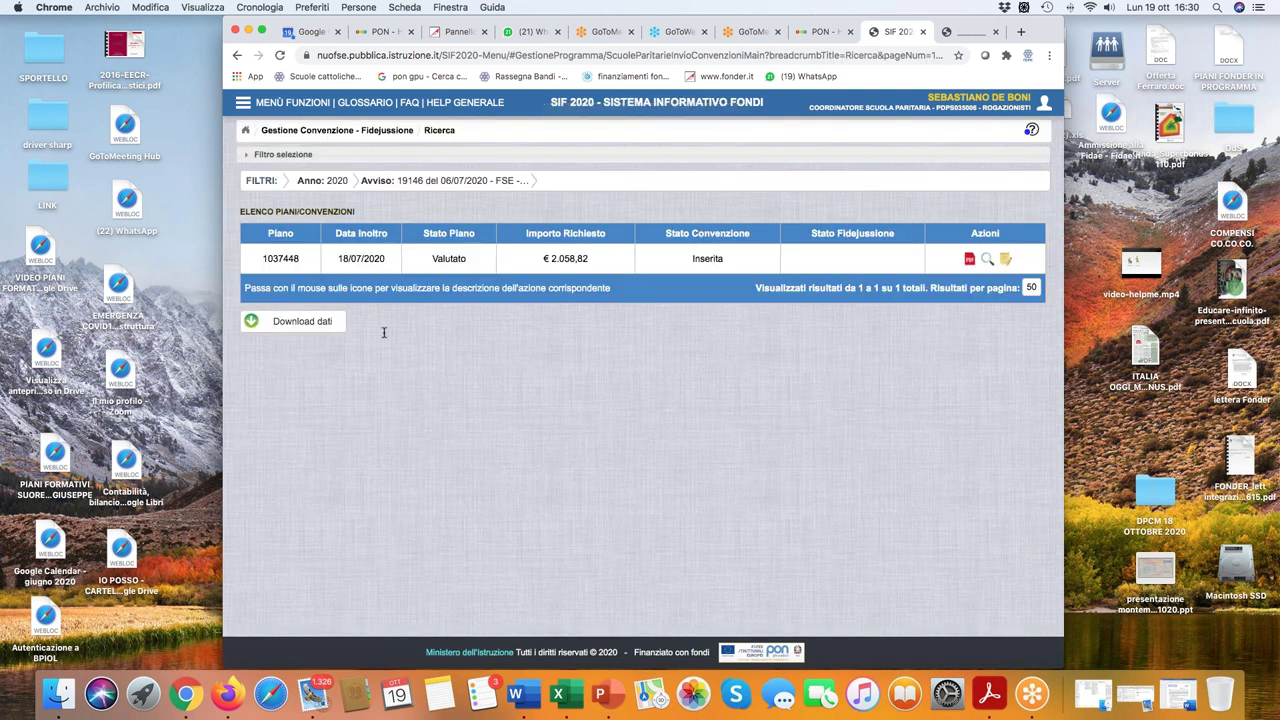
Leave the plan list and open the Visualizzazione Progetti search page under Progetti.
click(318, 133)
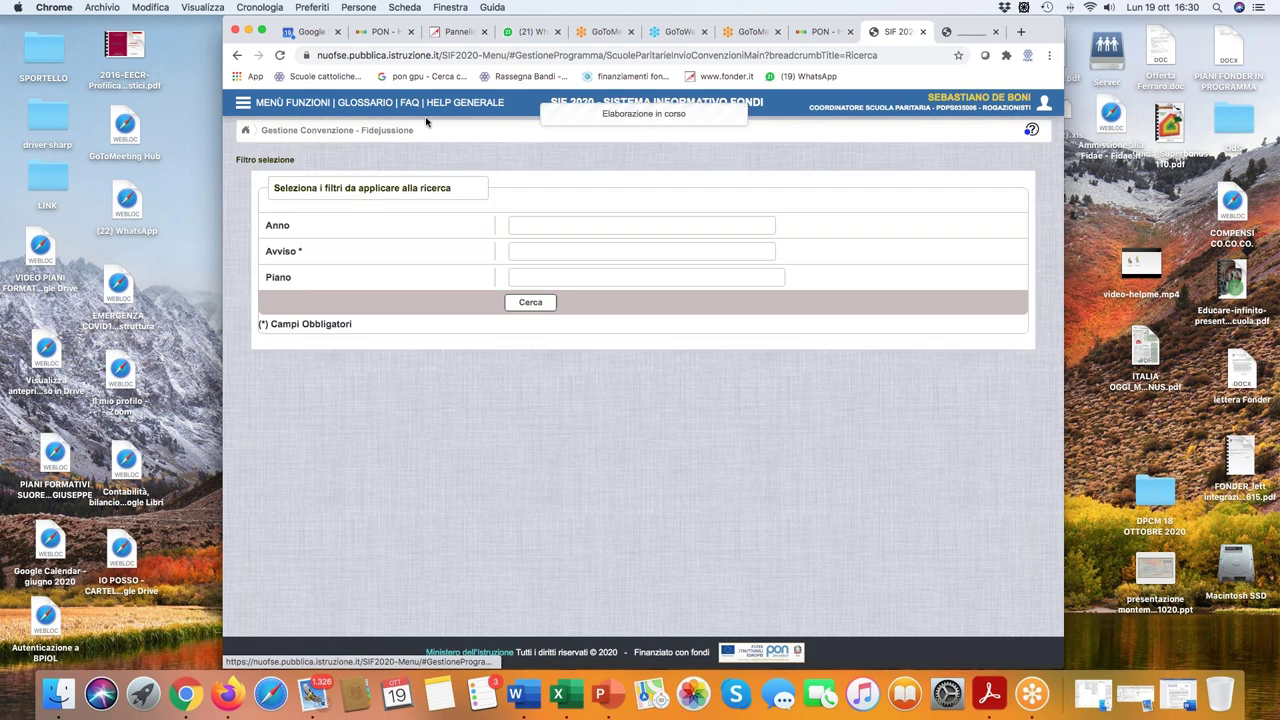
drag(1028, 34, 1088, 30)
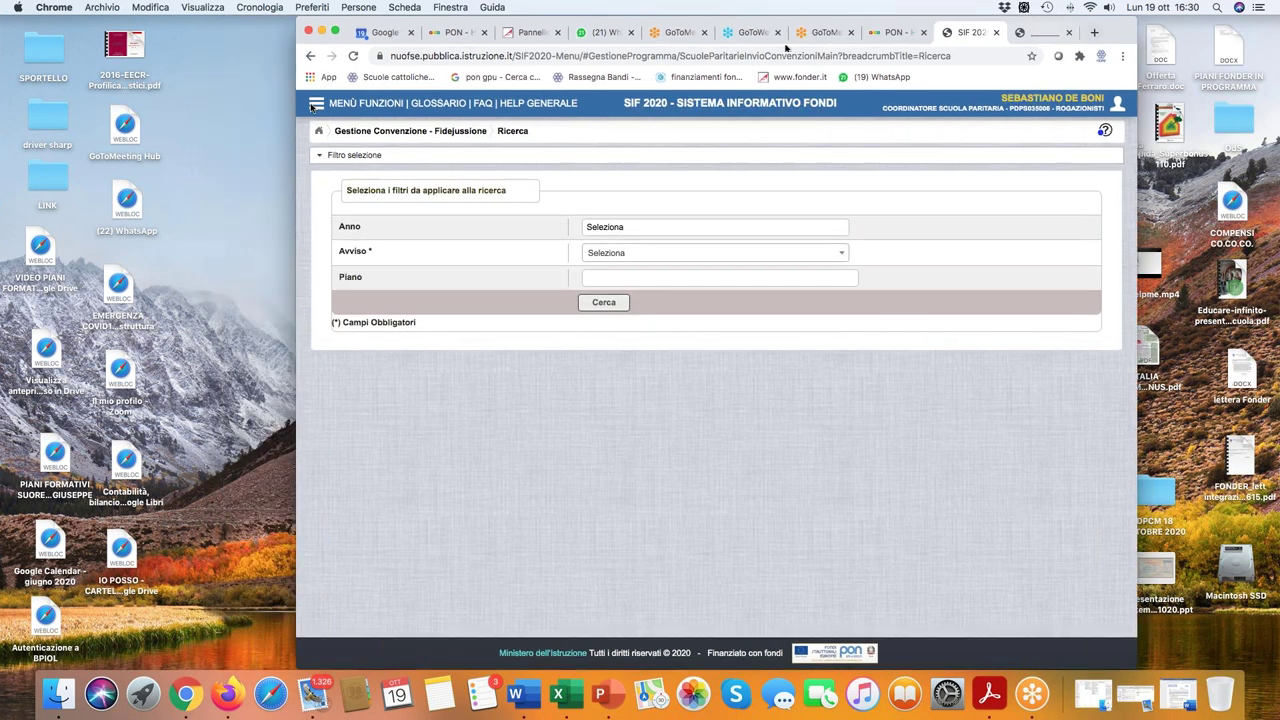
click(316, 103)
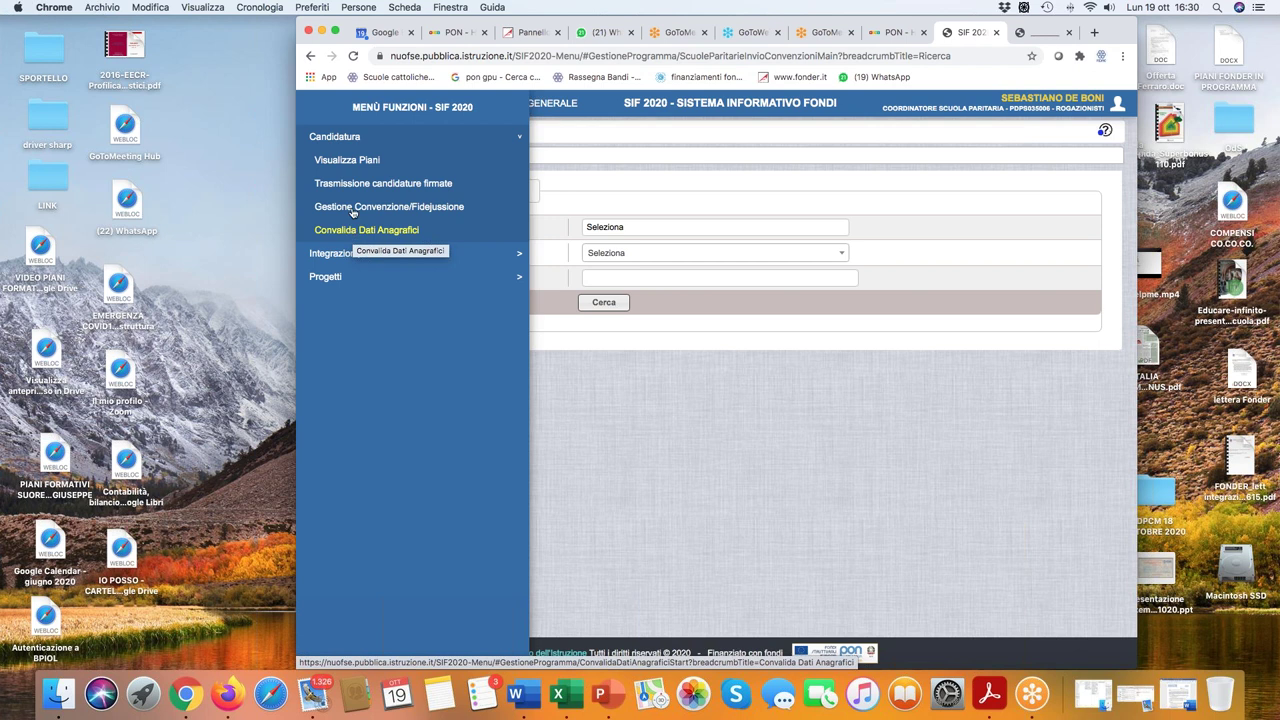
click(326, 278)
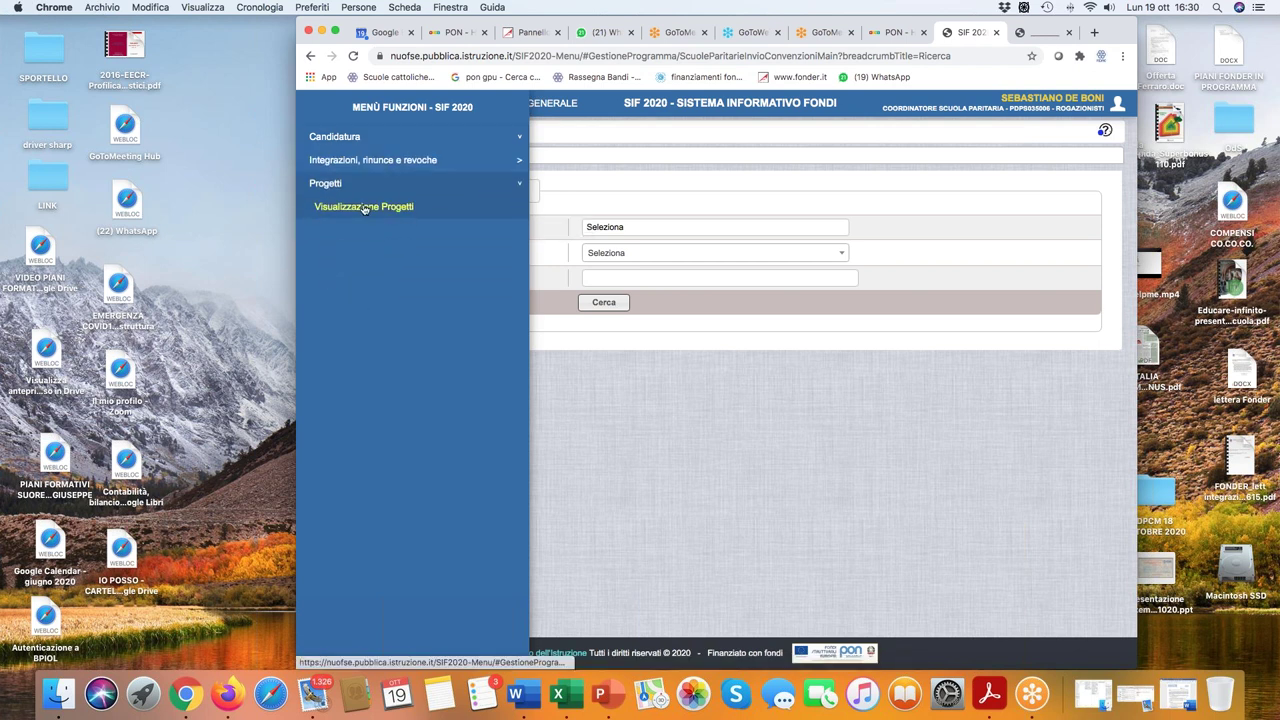
click(366, 210)
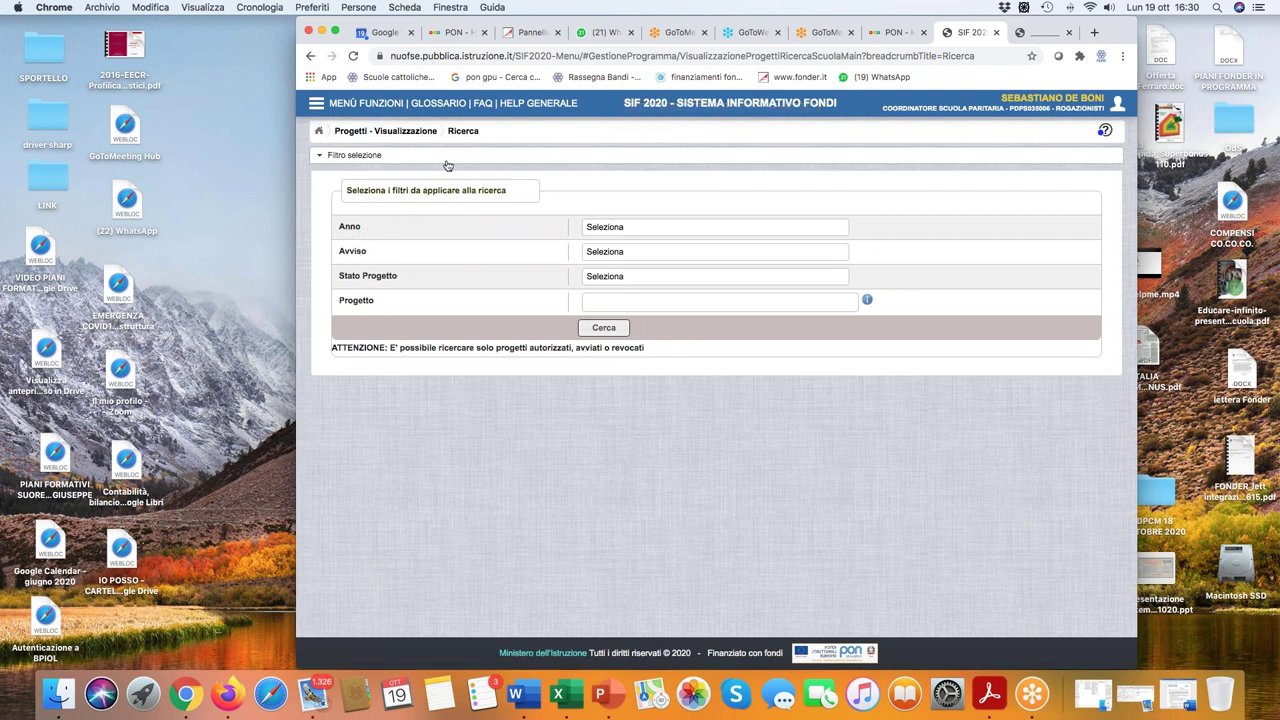
Search the projects for year 2020 and notice 19146 del 06/07/2020 - FSE, support for textbooks and school kits.
click(633, 228)
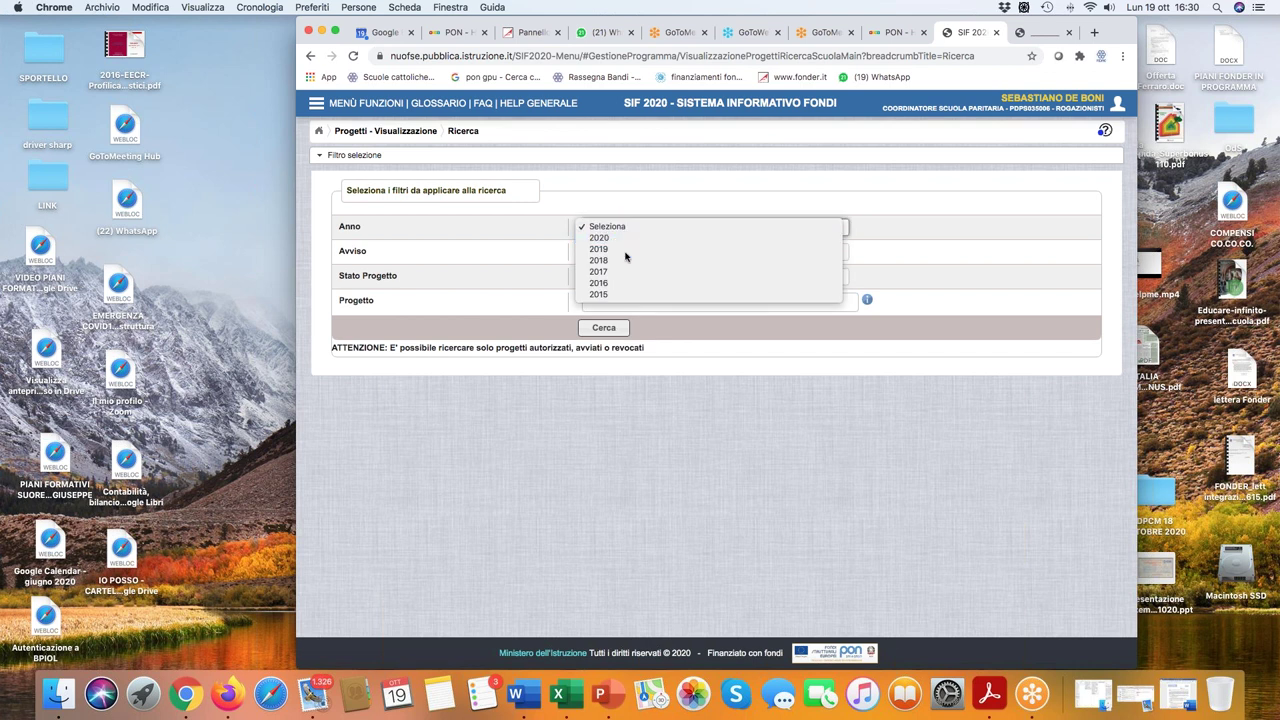
click(623, 240)
click(625, 252)
click(628, 263)
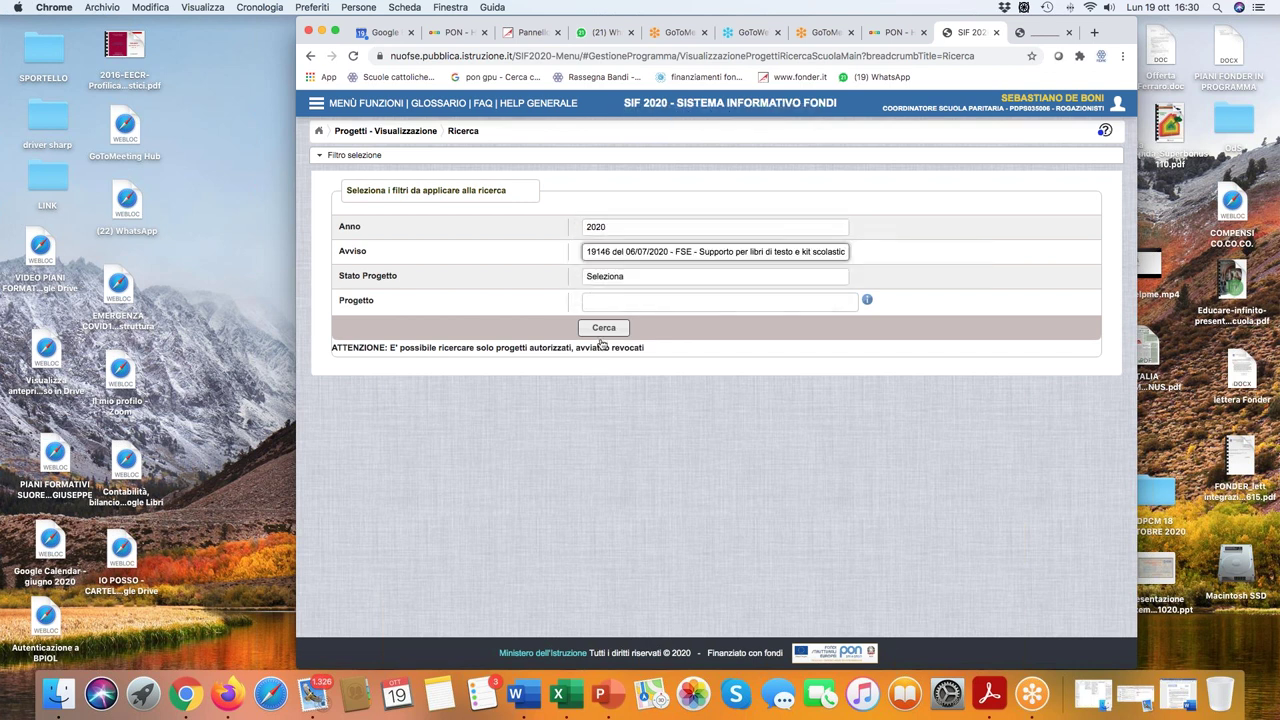
click(605, 329)
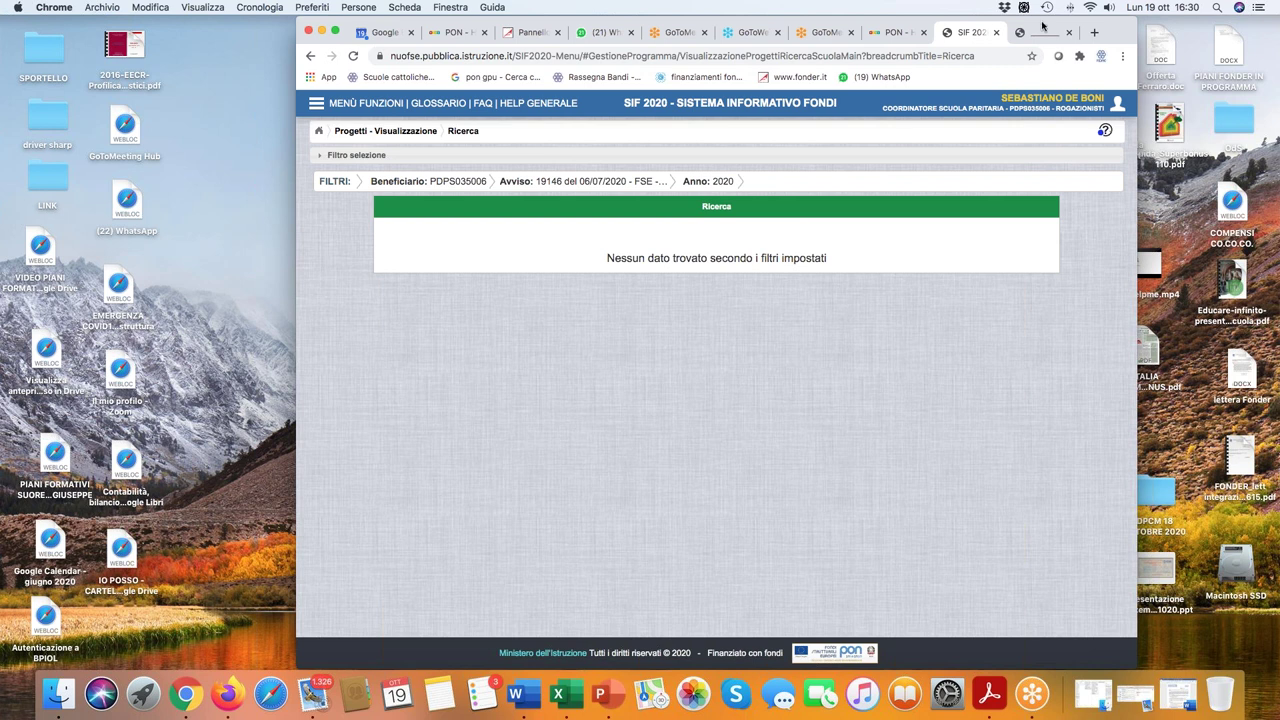
drag(1043, 25, 968, 28)
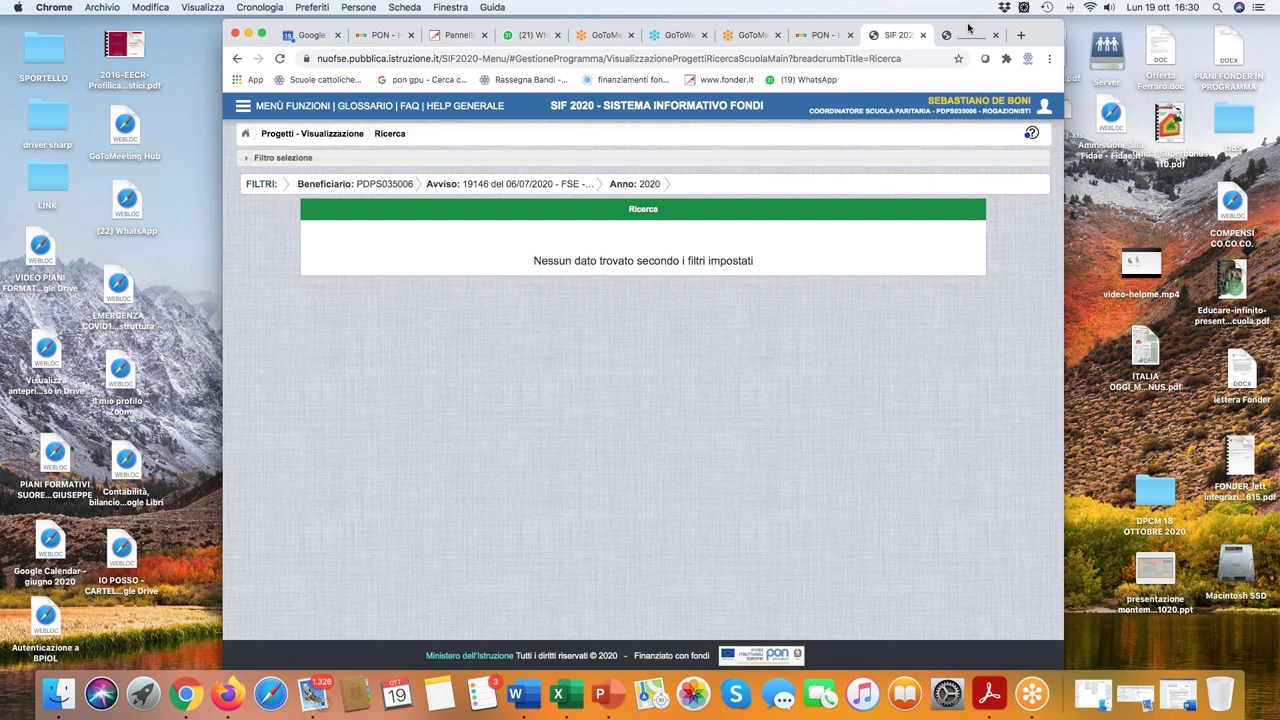
drag(968, 28, 967, 27)
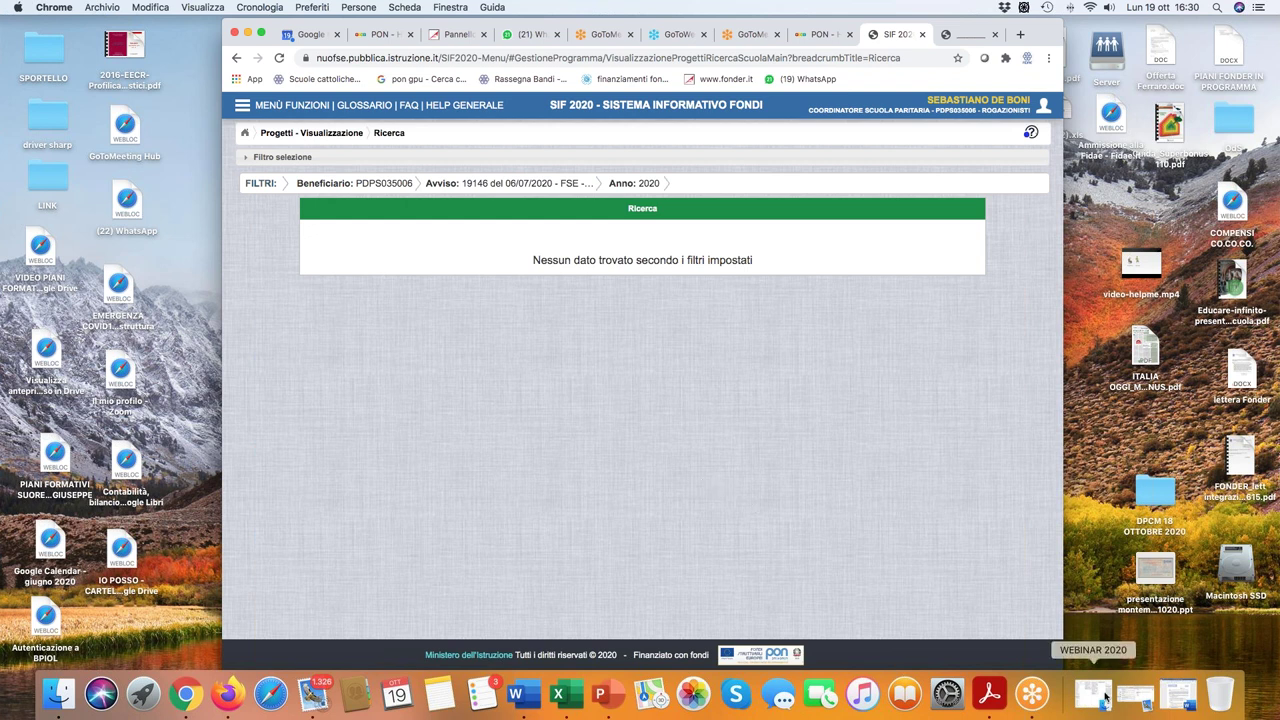
Switch to the Word letter "Bozza Lettera fidejussione pon 2014 - 2020", enlarge it to 160%, and examine the guarantee premiums, required documents and contacts.
click(1184, 705)
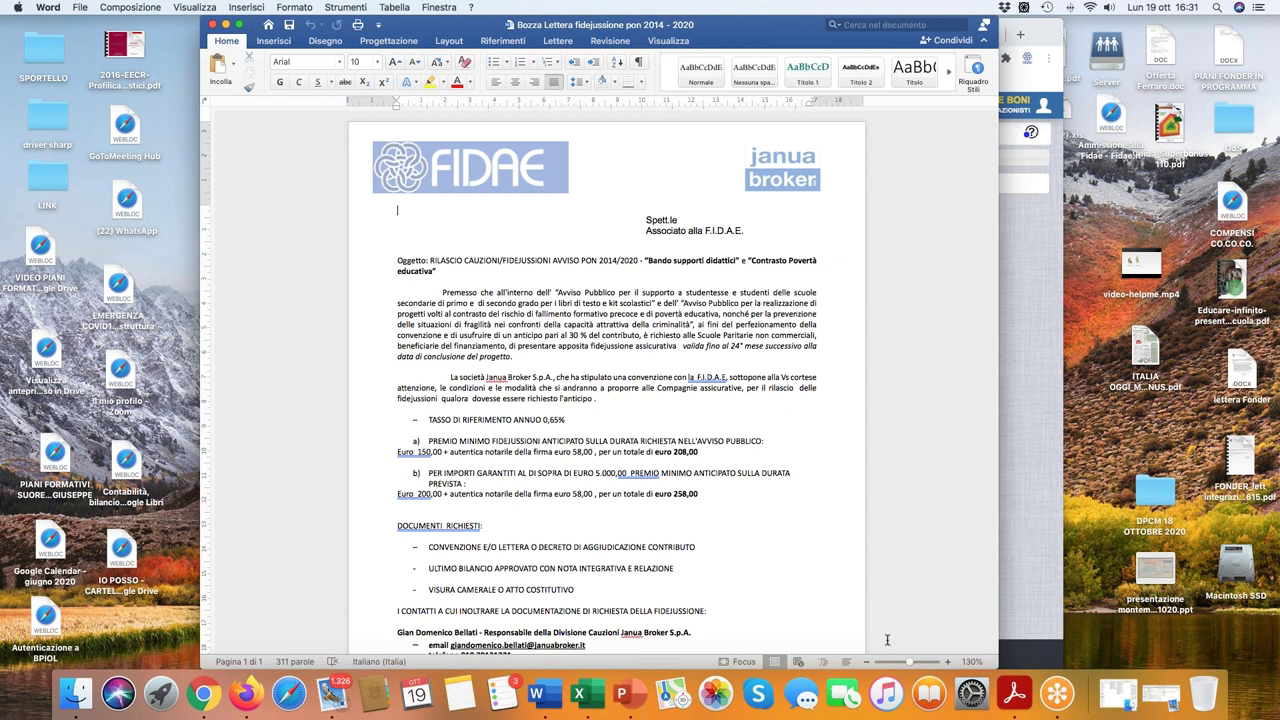
click(947, 662)
click(947, 662)
click(947, 662)
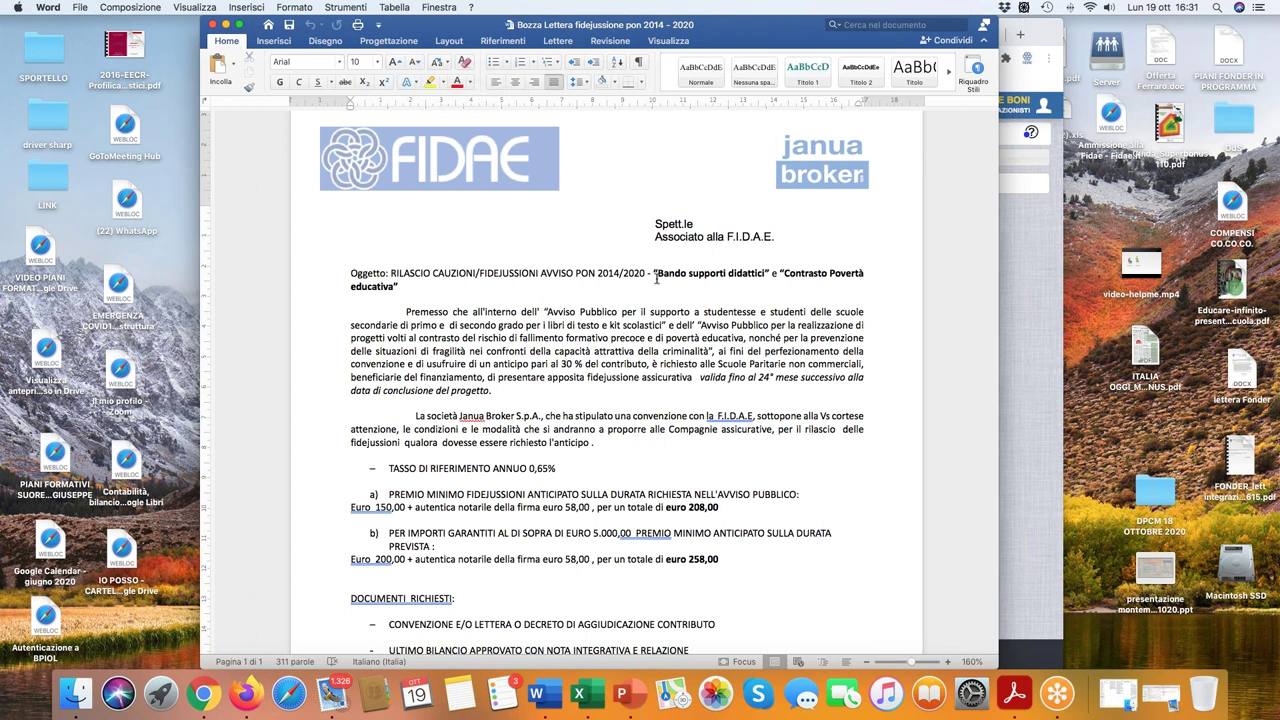
scroll(656, 279, down, 2)
scroll(656, 279, down, 8)
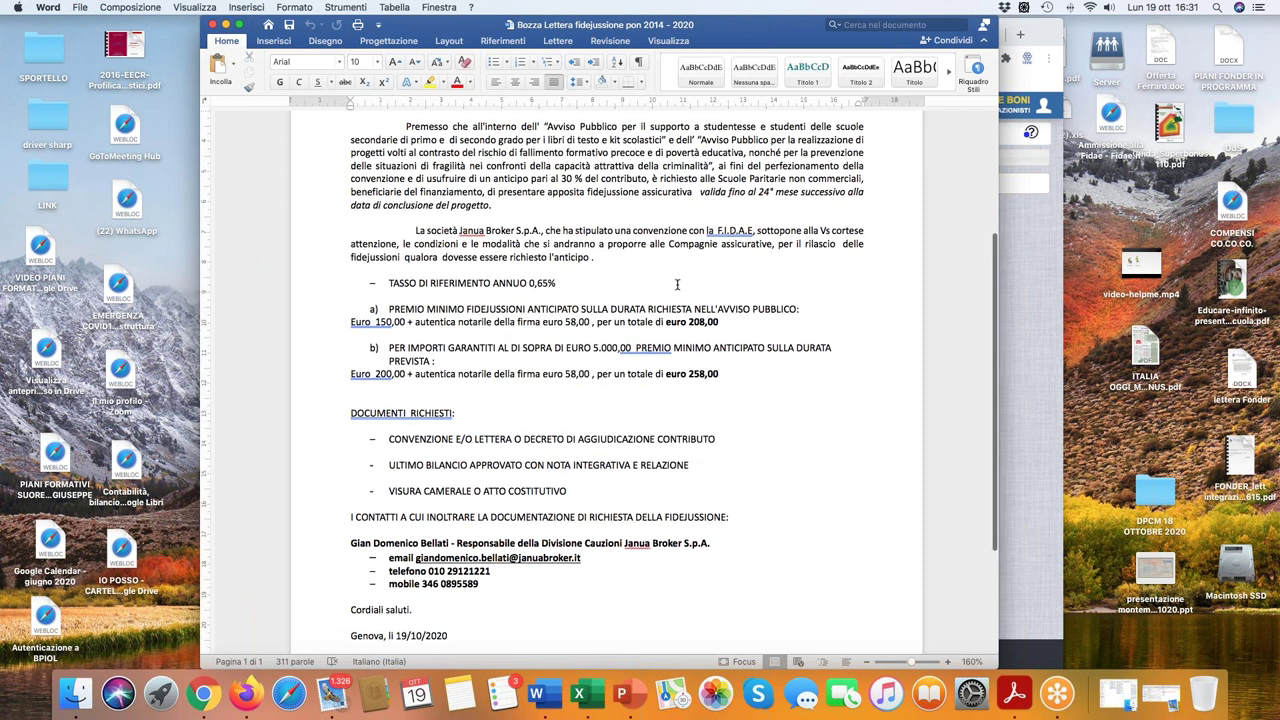
scroll(677, 285, up, 8)
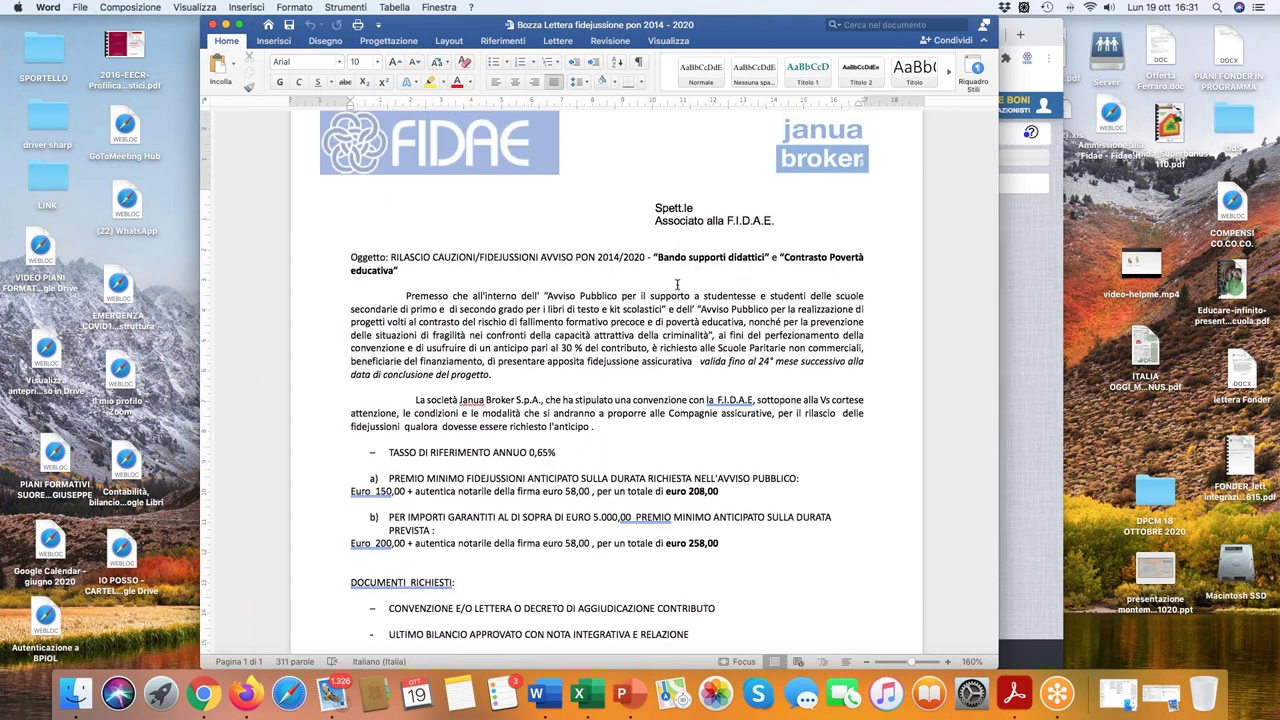